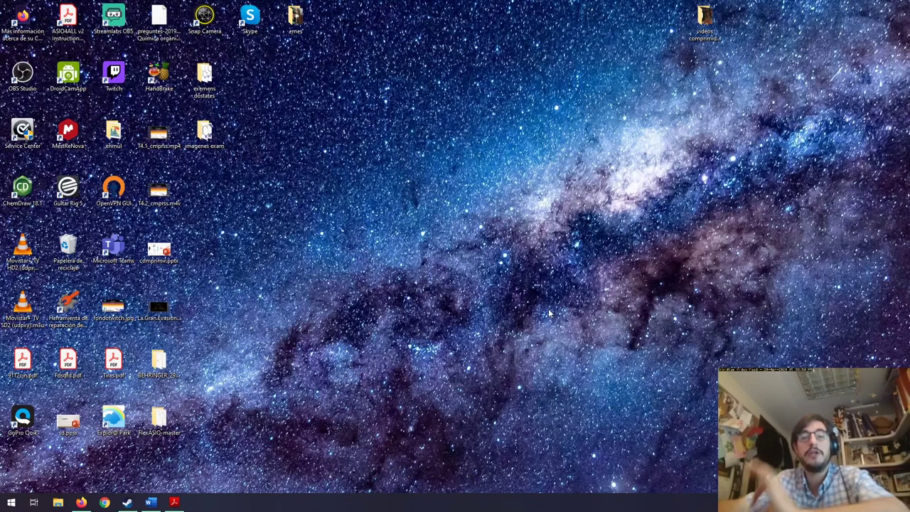
From the Àrea personal course overview, open the course 2019-20 Química Gr.A (33068).
left_click(81, 502)
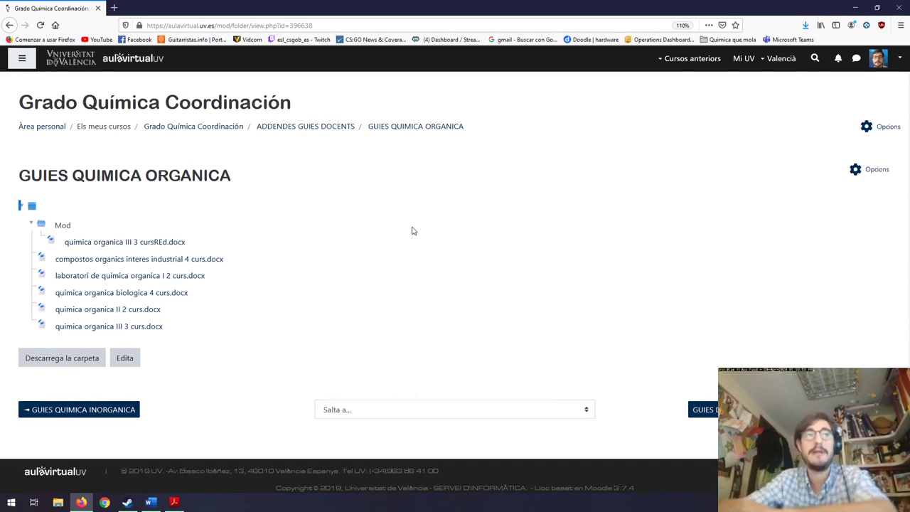
left_click(61, 128)
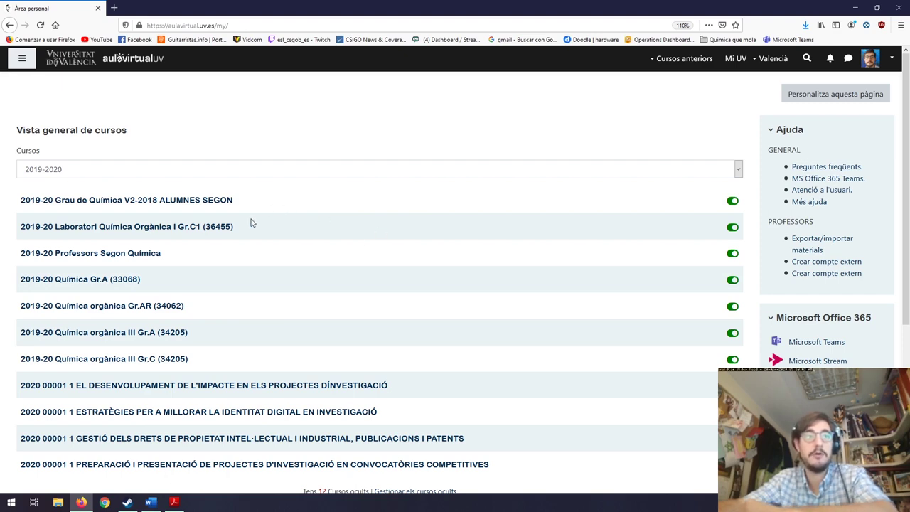
scroll(379, 252, "down", 3)
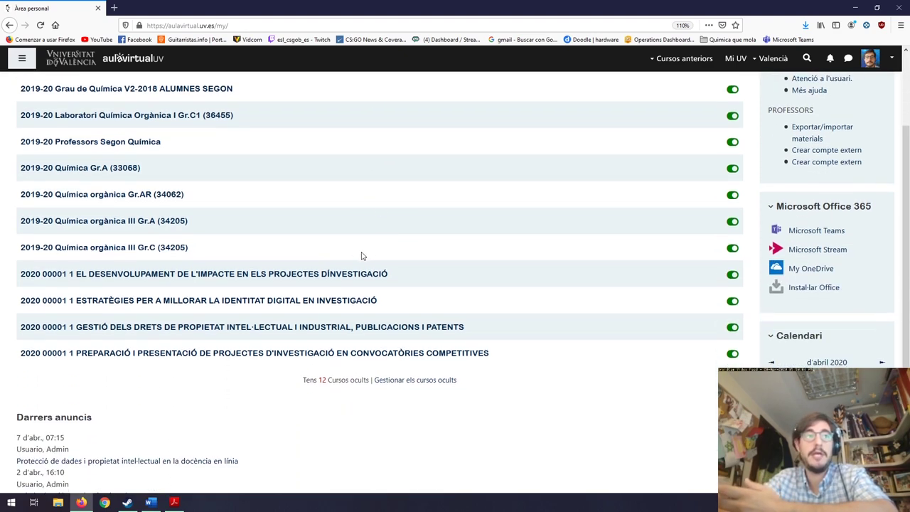
scroll(362, 256, "up", 2)
left_click(84, 226)
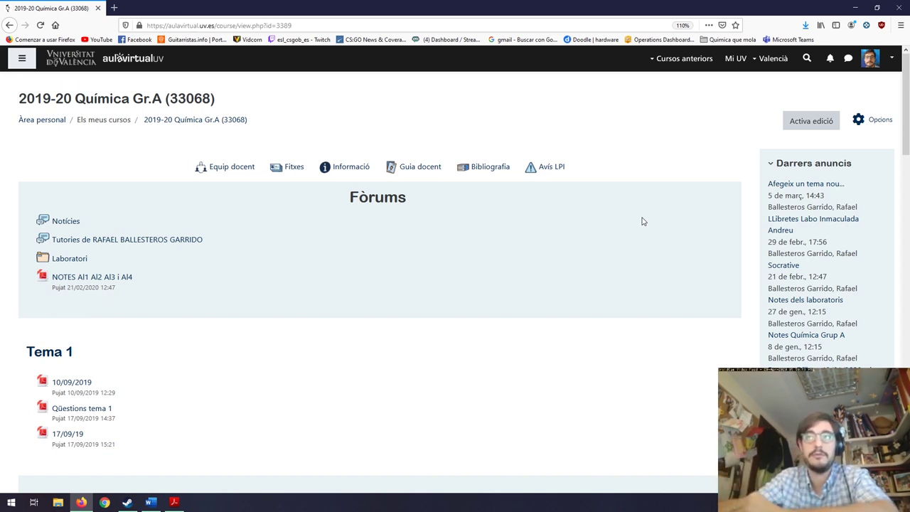
Show the Banc de preguntes options (Preguntes, Categories, Importa, Exporta) in course administration.
left_click(880, 121)
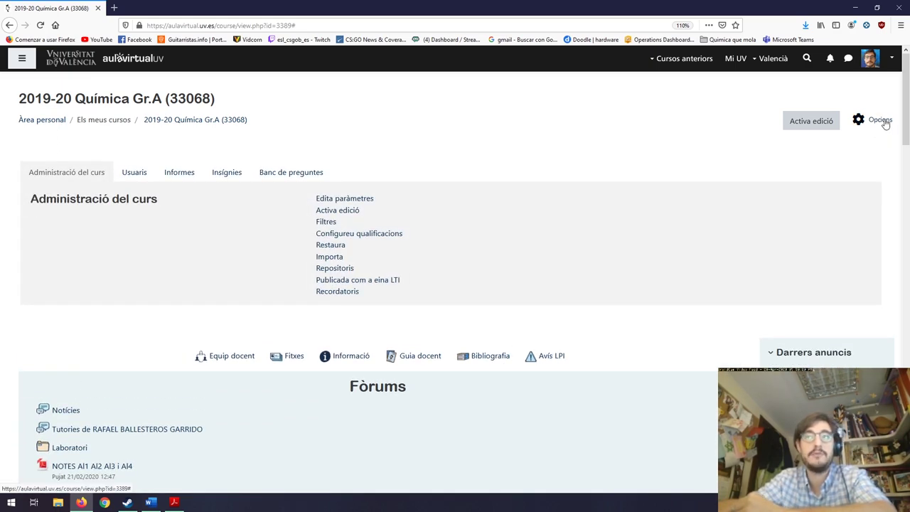
left_click(298, 174)
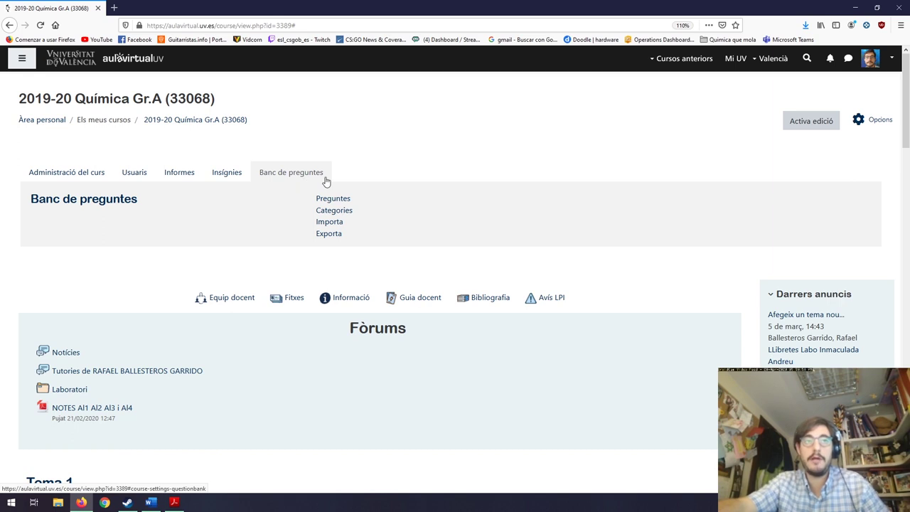
Open the Preguntes list, start a new question, then cancel the question-type dialog.
left_click(334, 202)
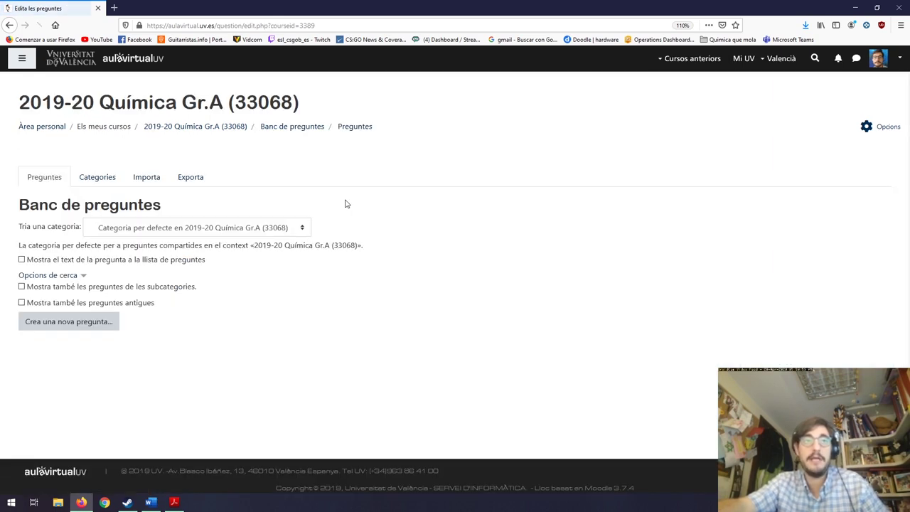
left_click(89, 327)
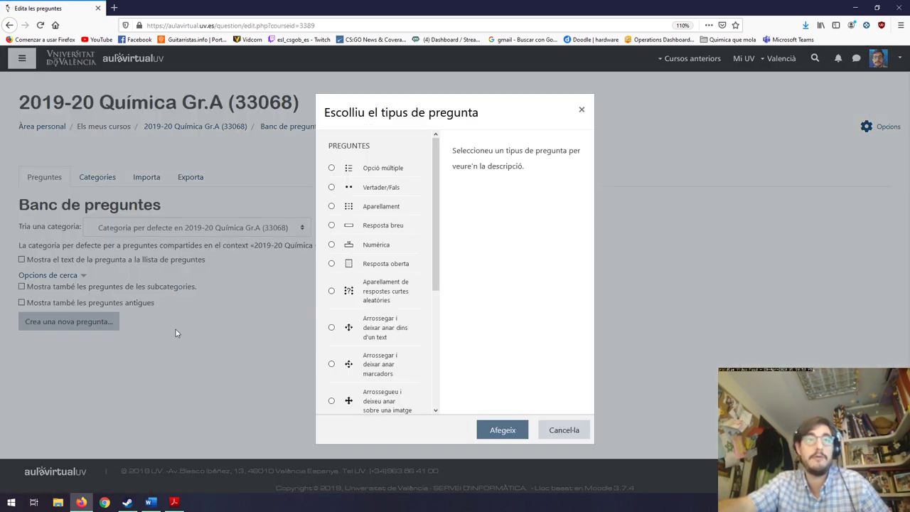
scroll(435, 224, "down", 1)
scroll(435, 224, "down", 3)
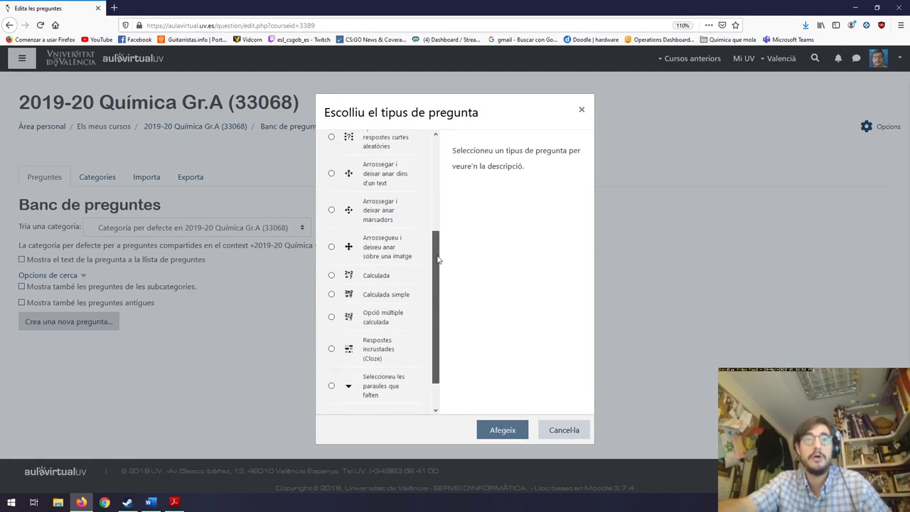
scroll(437, 258, "up", 2)
left_click(573, 426)
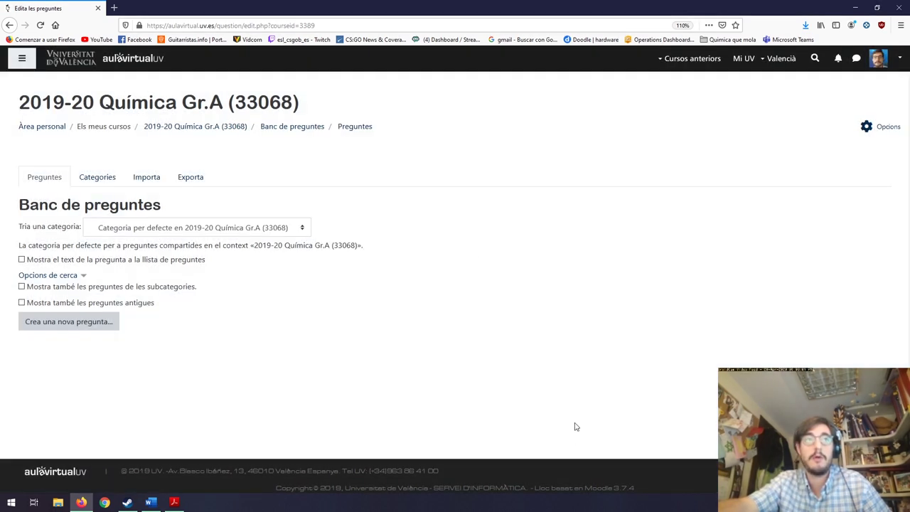
Return to the course page and reopen Opcions > Banc de preguntes > Preguntes.
left_click(305, 128)
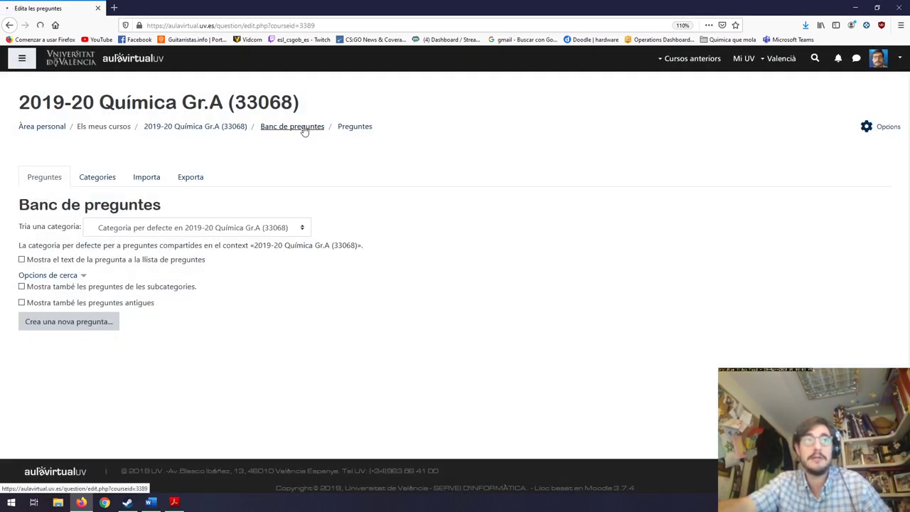
left_click(218, 130)
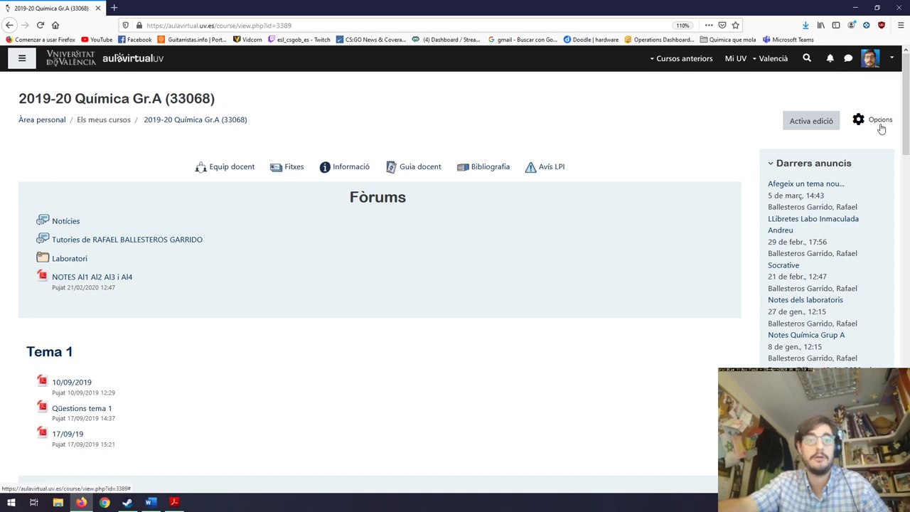
left_click(881, 128)
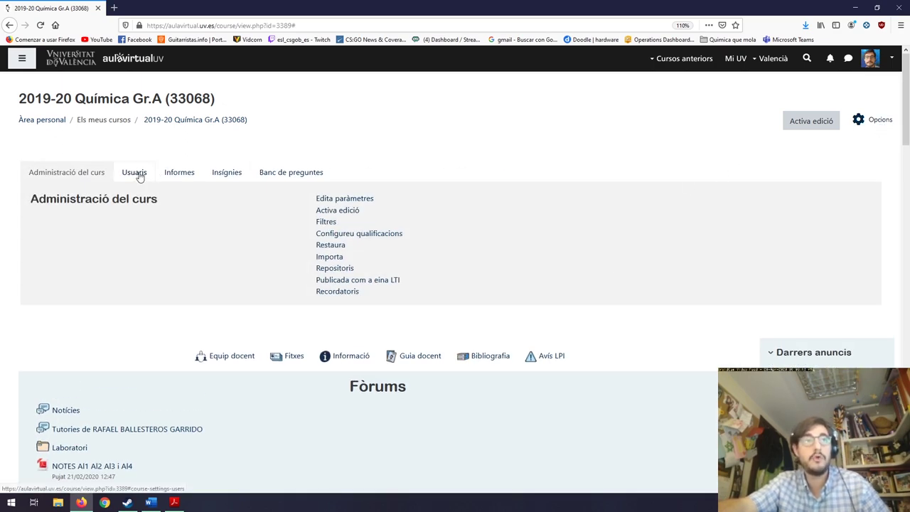
left_click(270, 174)
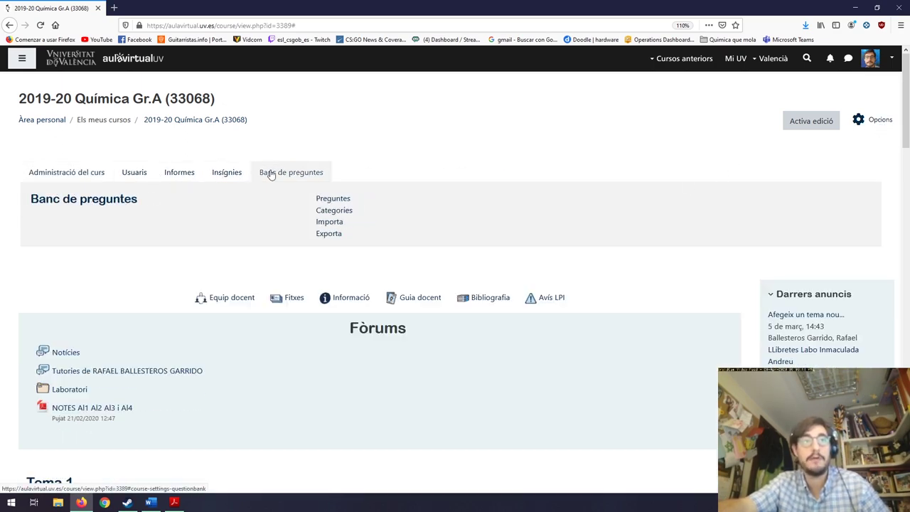
left_click(340, 199)
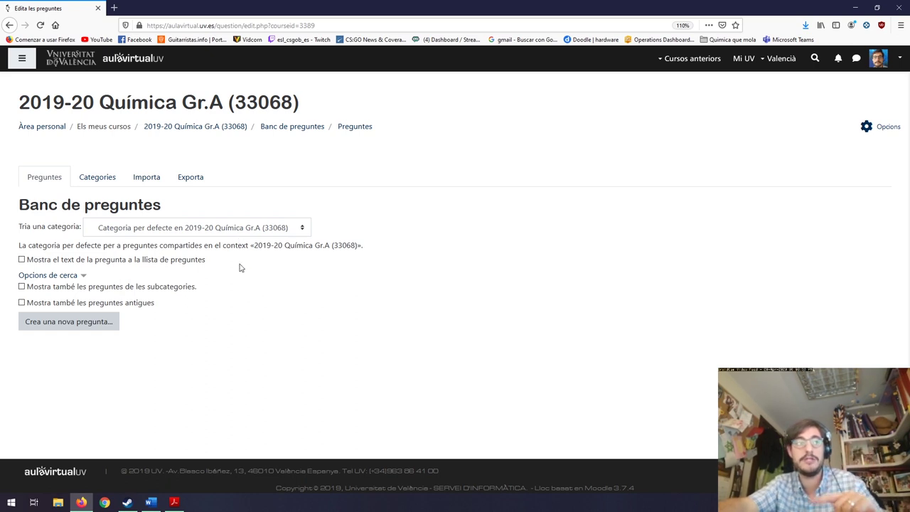
Create a new Opció múltiple question in the course's default question category.
left_click(103, 324)
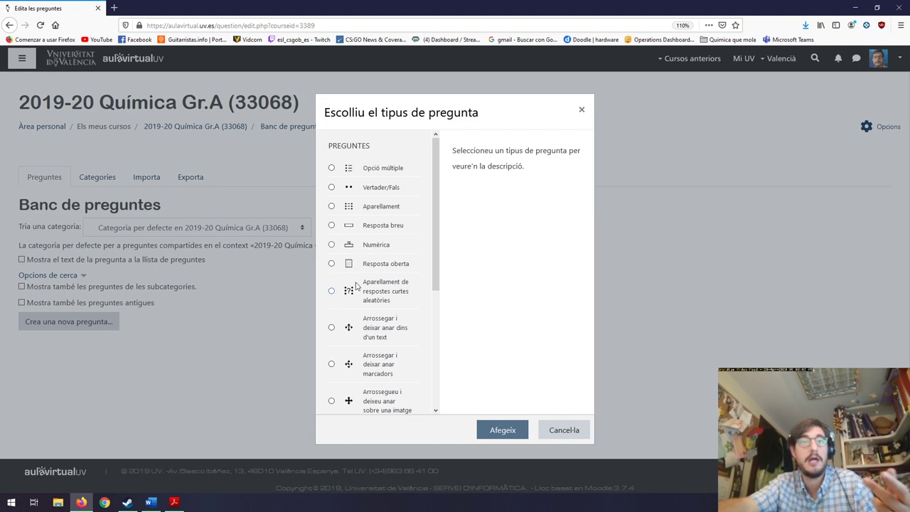
left_click_drag(435, 284, 432, 158)
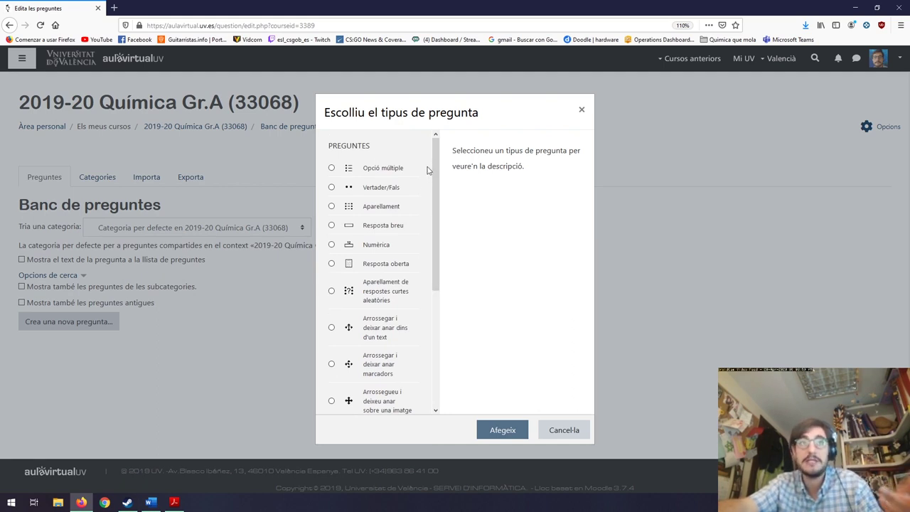
left_click(339, 172)
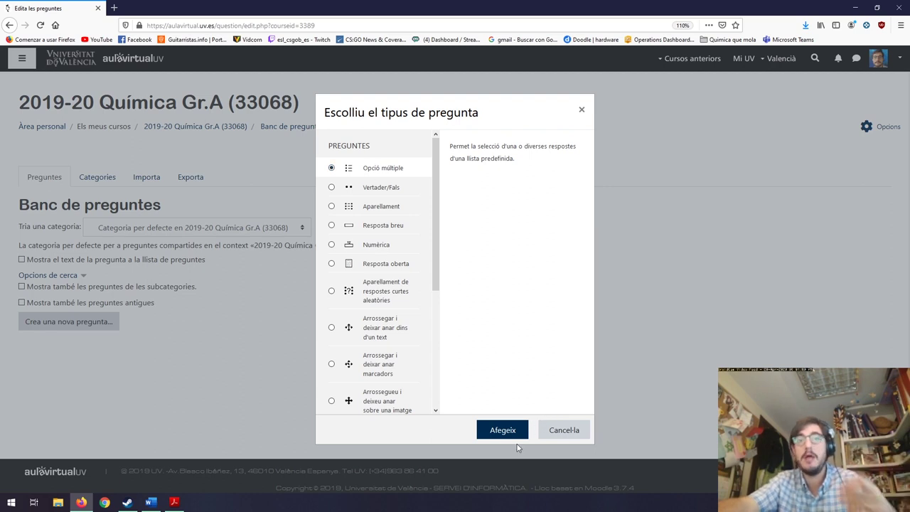
left_click(511, 433)
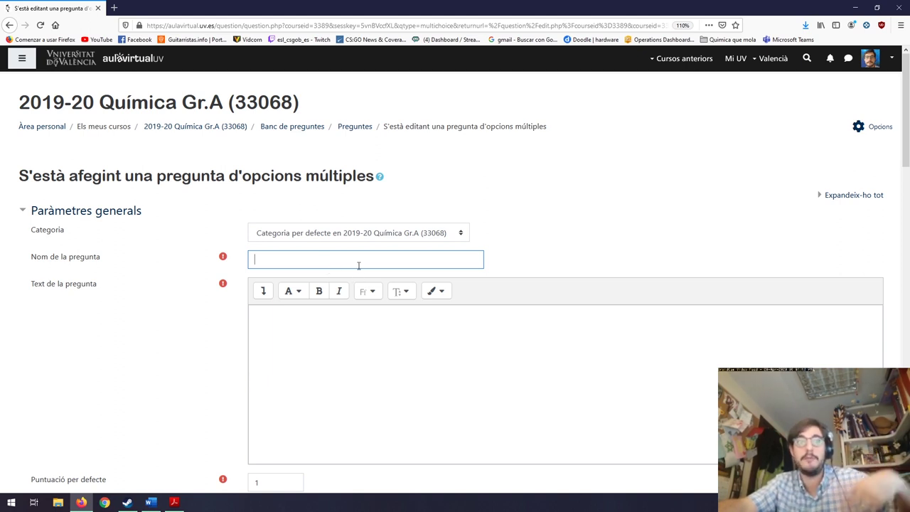
Set the multiple-choice question's answer numbering to Sense numerar.
scroll(334, 291, "down", 3)
left_click(309, 219)
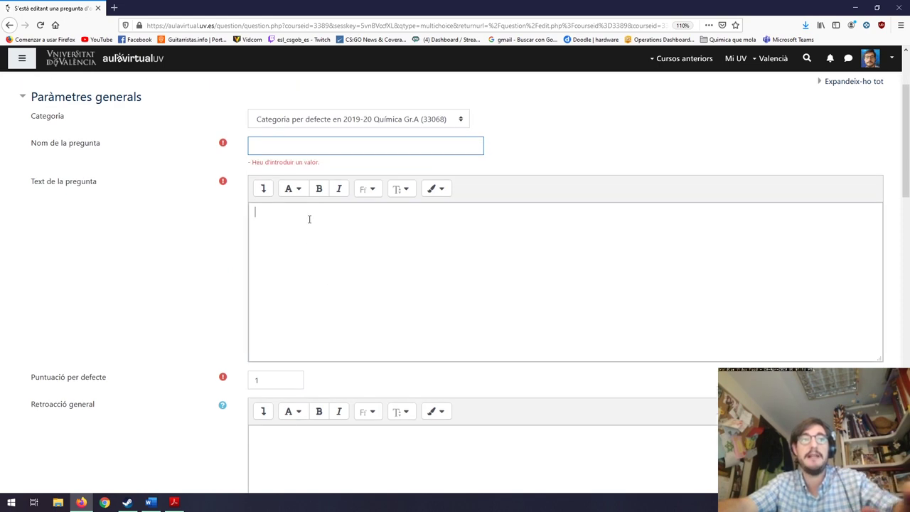
scroll(320, 270, "down", 3)
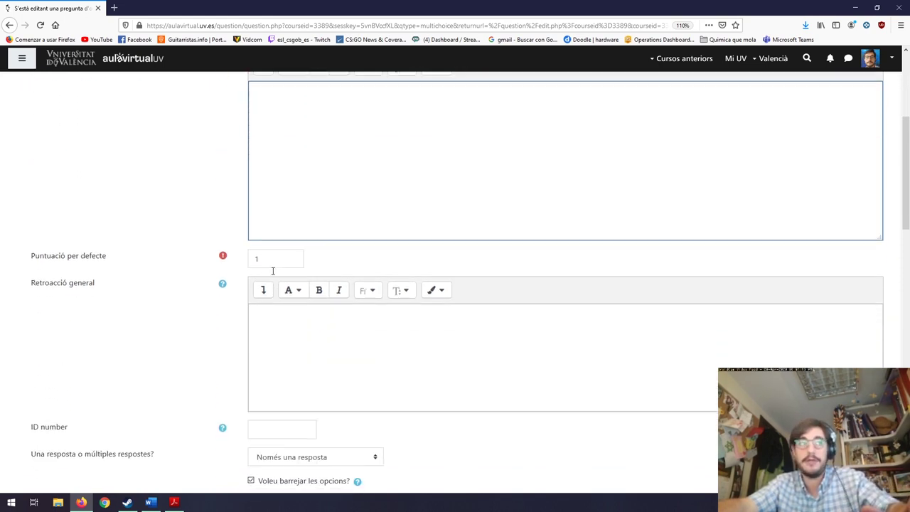
scroll(272, 271, "down", 3)
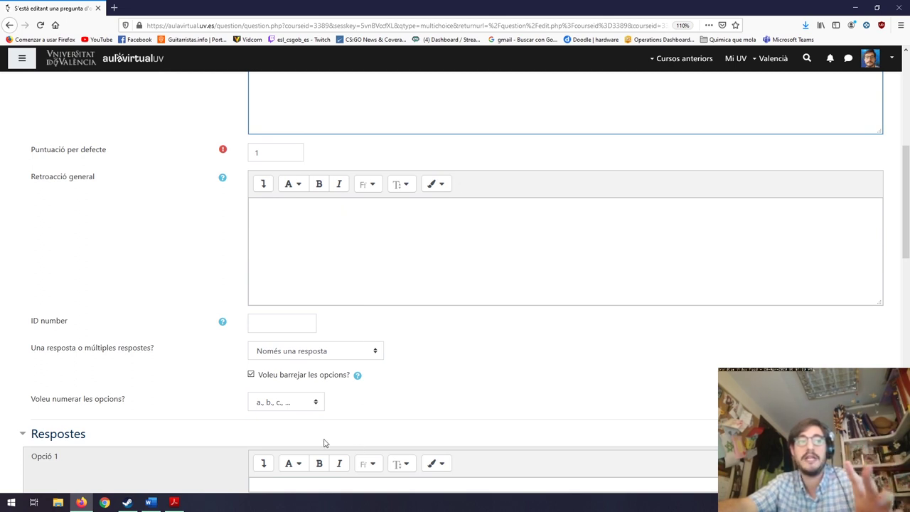
left_click(307, 402)
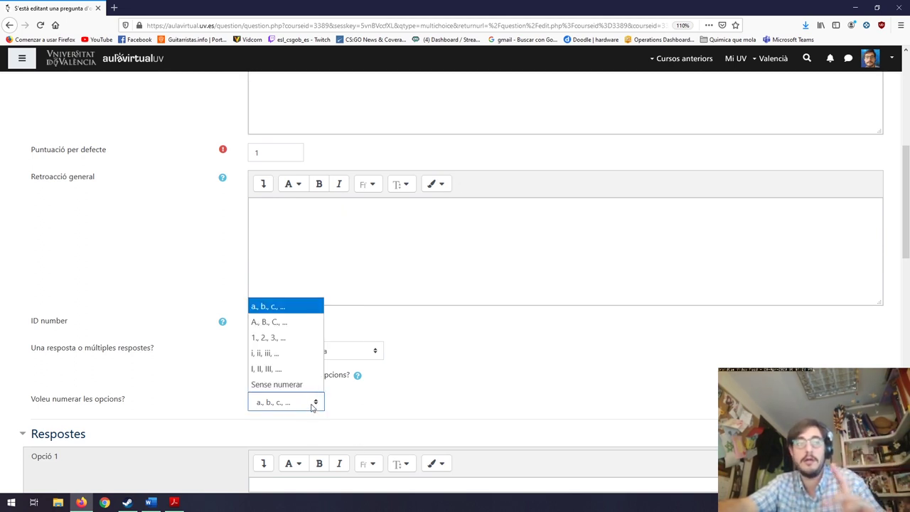
left_click(295, 384)
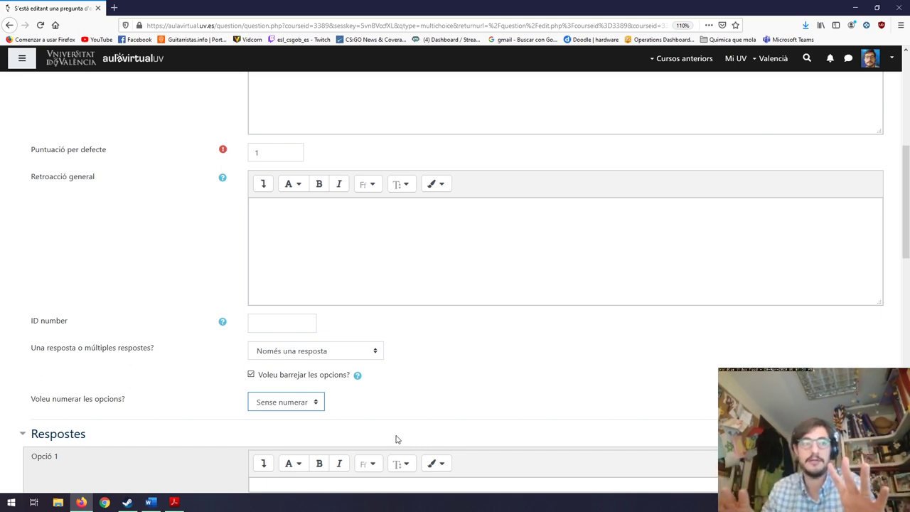
scroll(393, 398, "down", 3)
left_click(316, 315)
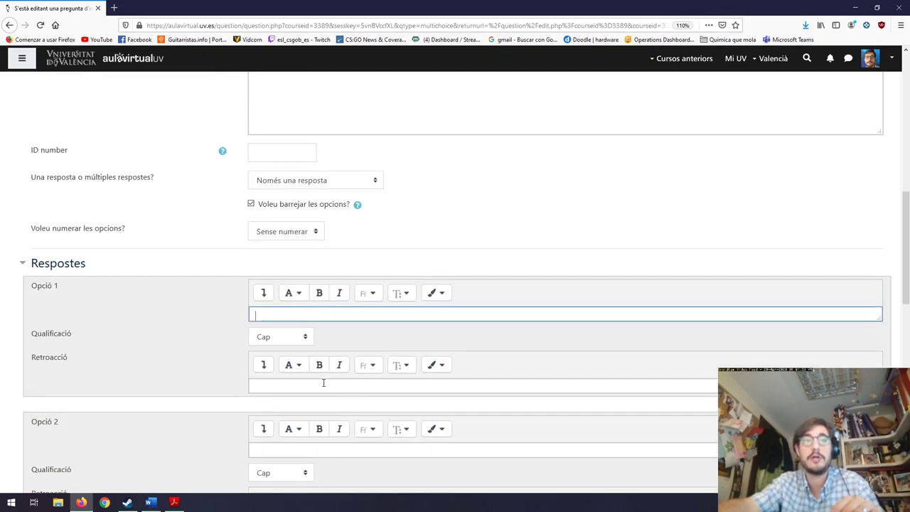
Go through the Opció 1 to Opció 5 answer text fields, leaving them blank.
left_click(323, 384)
scroll(341, 419, "down", 1)
left_click(287, 257)
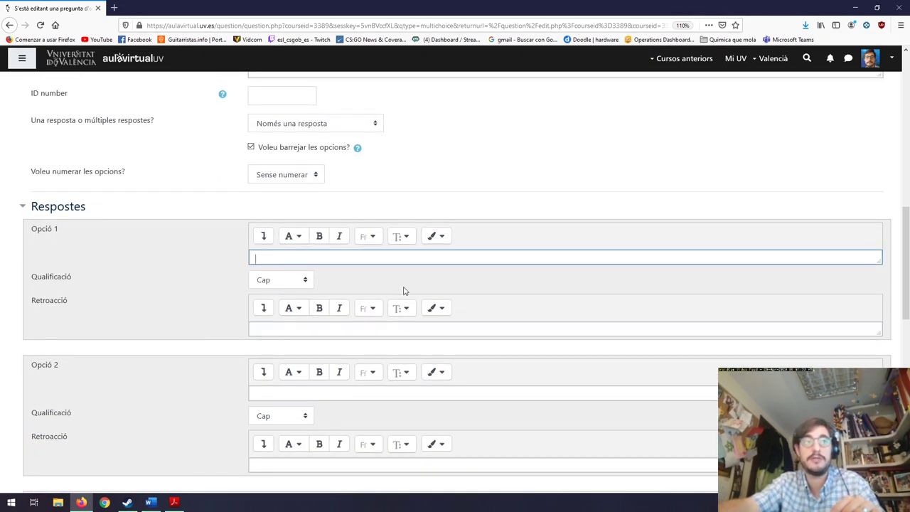
scroll(341, 320, "down", 1)
left_click(291, 344)
scroll(356, 362, "down", 3)
left_click(298, 320)
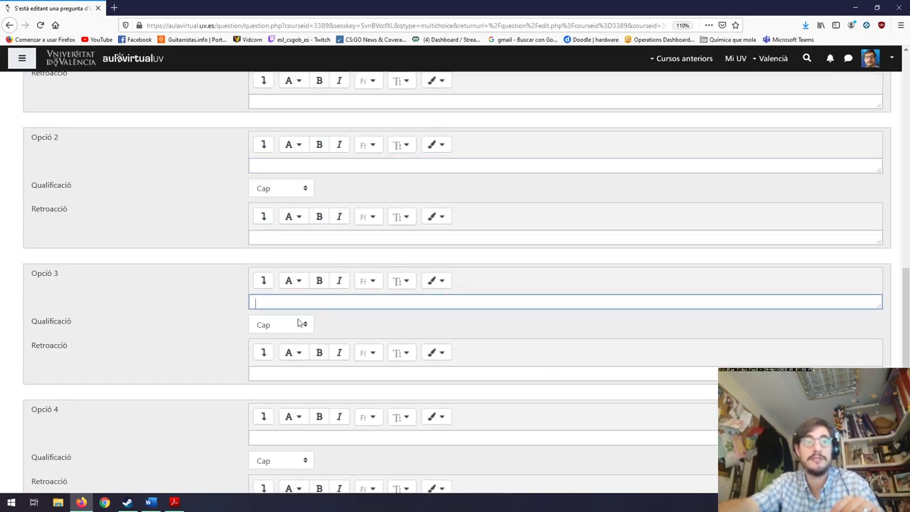
scroll(305, 342, "down", 1)
left_click(291, 379)
scroll(356, 398, "down", 2)
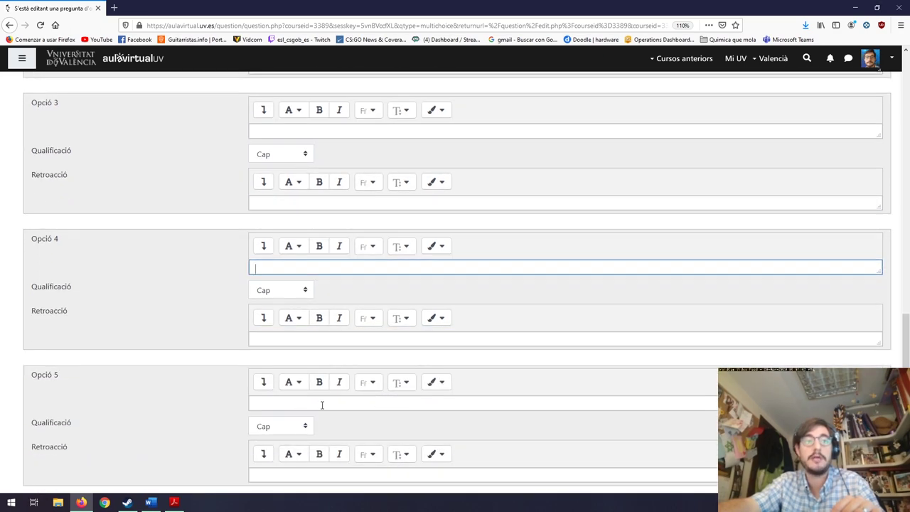
left_click(322, 404)
scroll(418, 398, "down", 4)
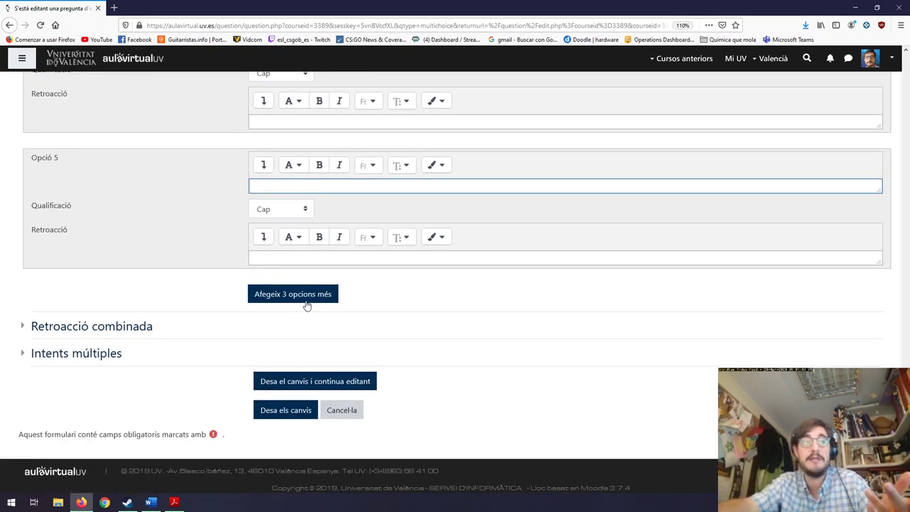
Expand Retroacció combinada to show its default correct, partial and incorrect messages.
left_click(27, 332)
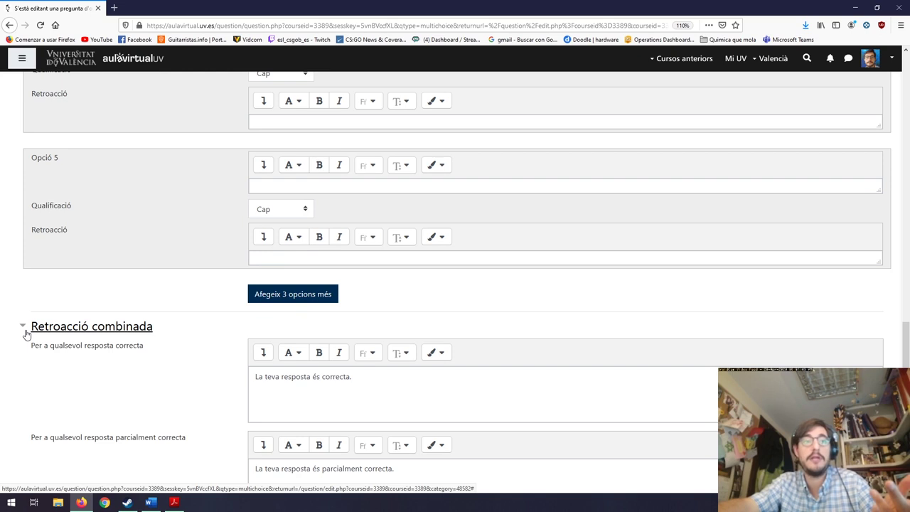
scroll(270, 353, "down", 2)
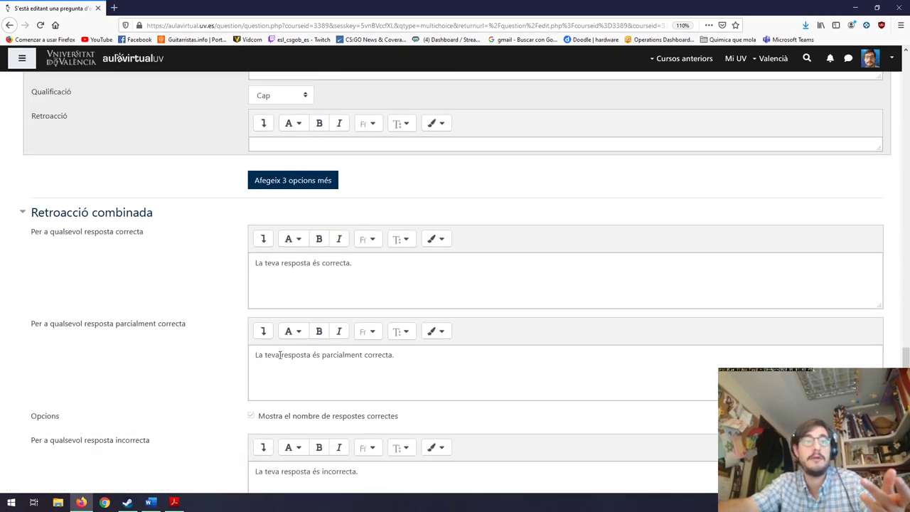
scroll(534, 386, "down", 4)
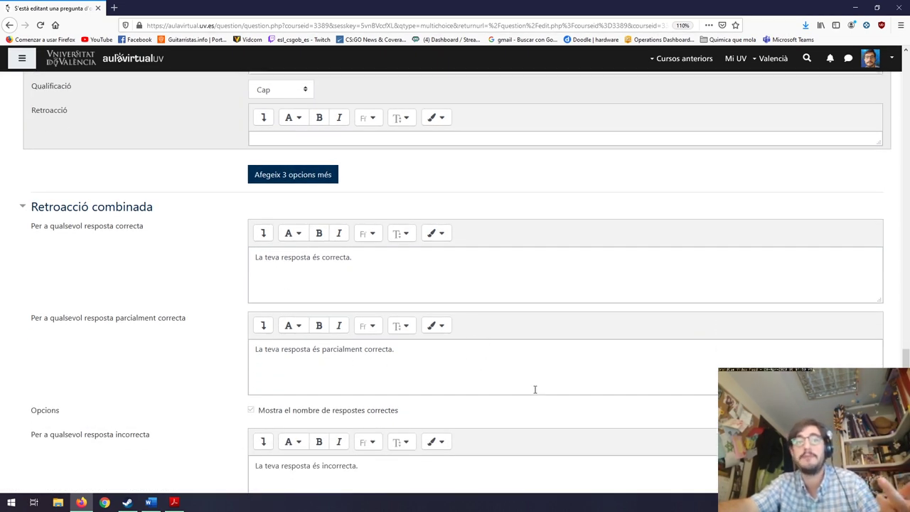
scroll(532, 382, "up", 7)
scroll(531, 380, "up", 10)
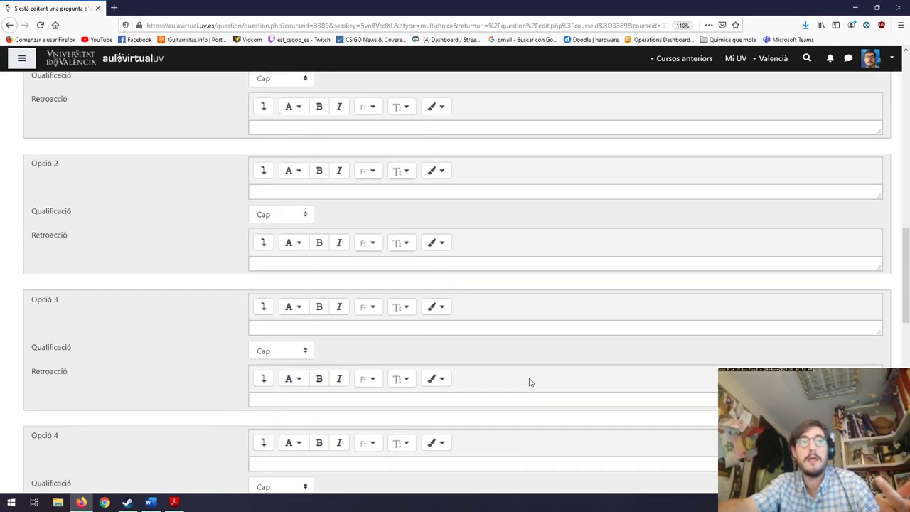
scroll(521, 394, "down", 3)
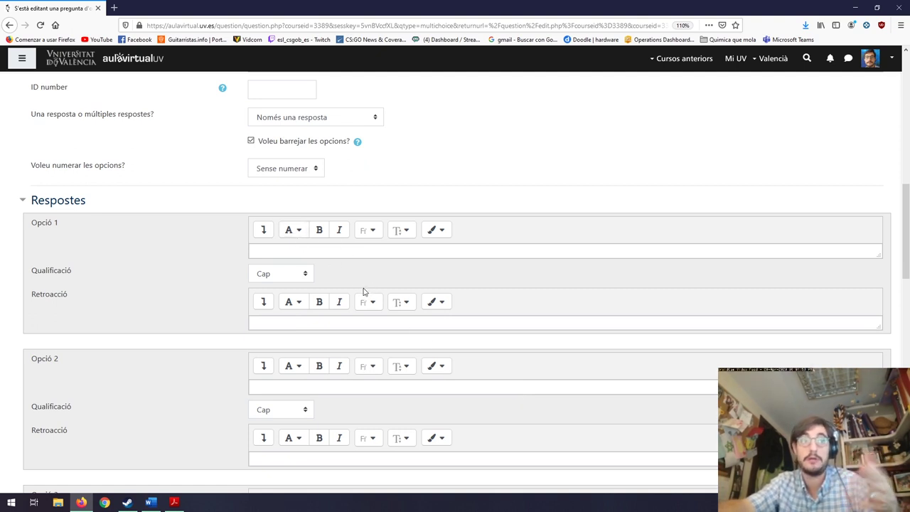
Grade Opció 1 at 100% and leave Opció 2 at Cap.
left_click(306, 281)
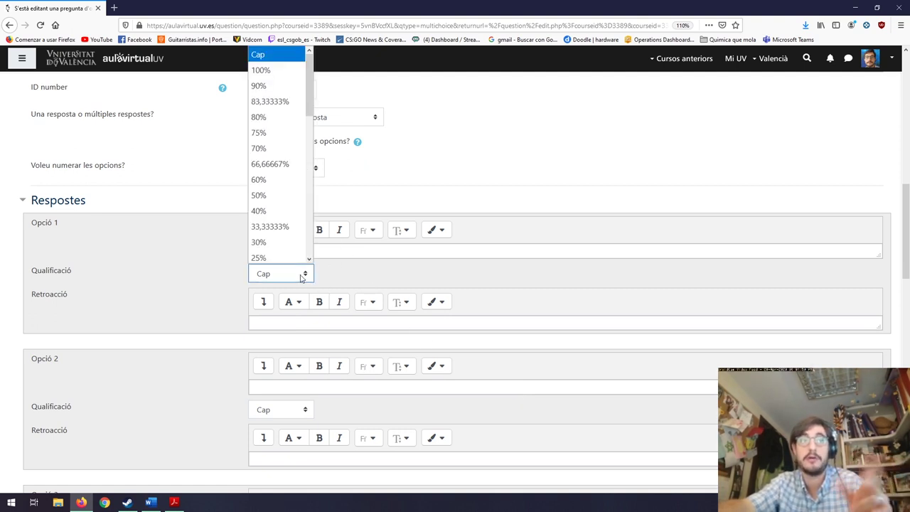
left_click(279, 68)
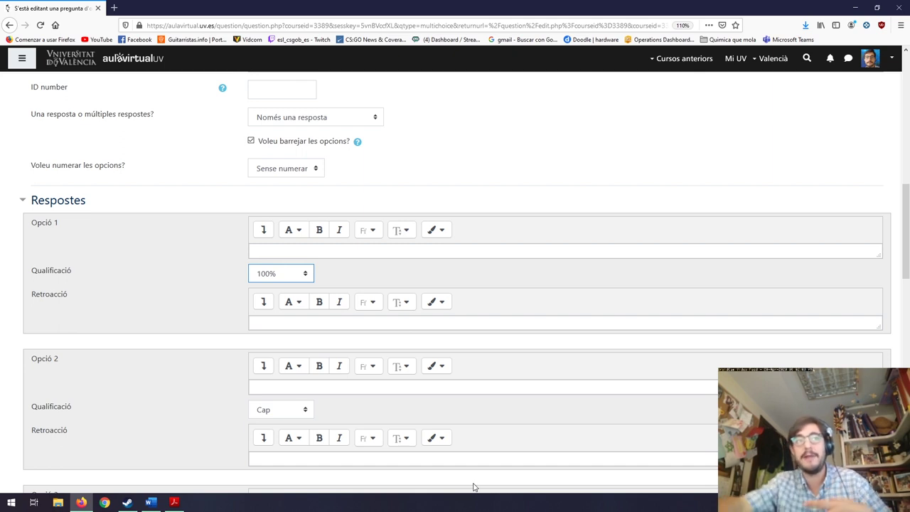
left_click(289, 413)
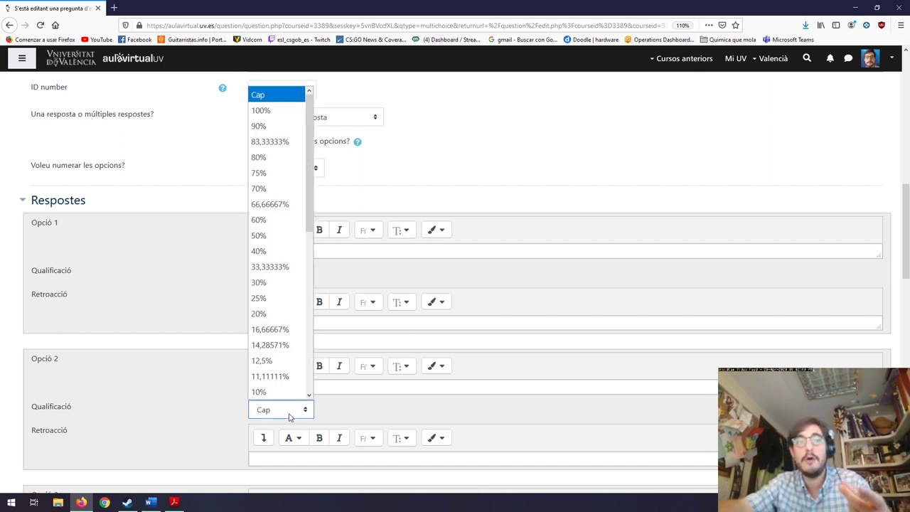
double_click(579, 265)
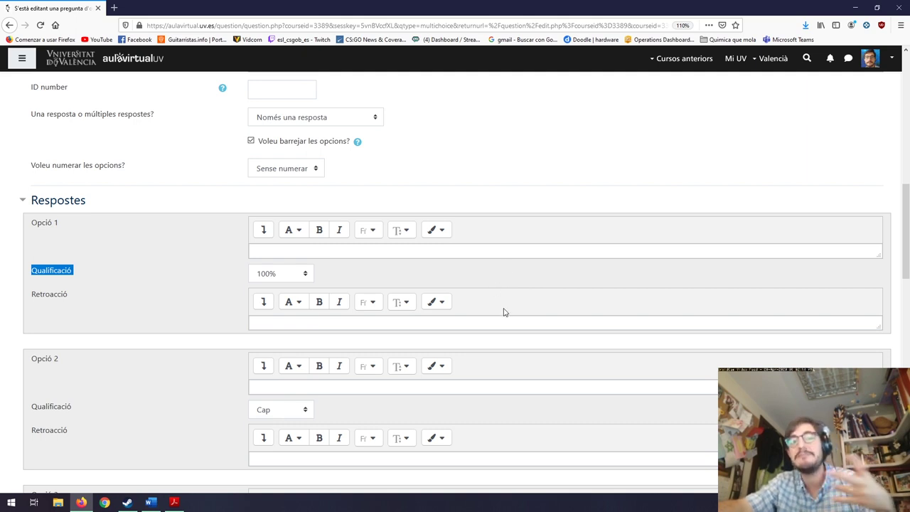
left_click(281, 273)
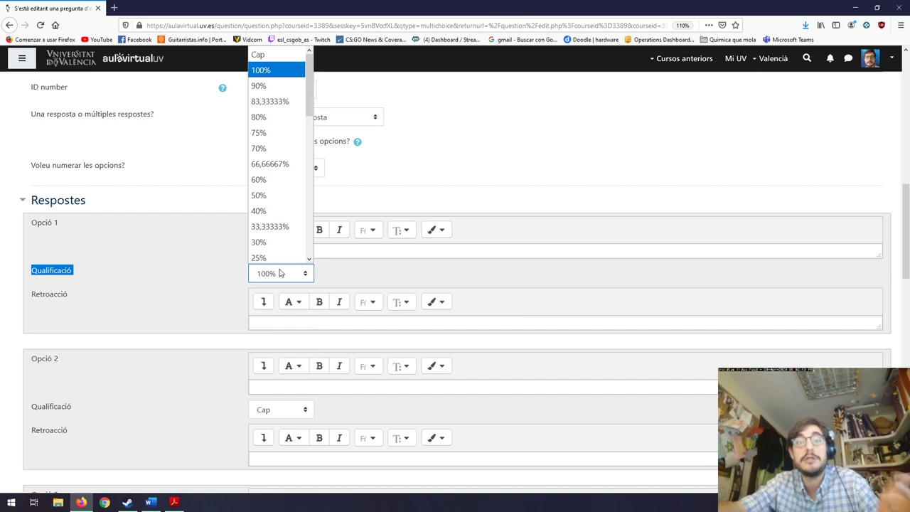
left_click(489, 281)
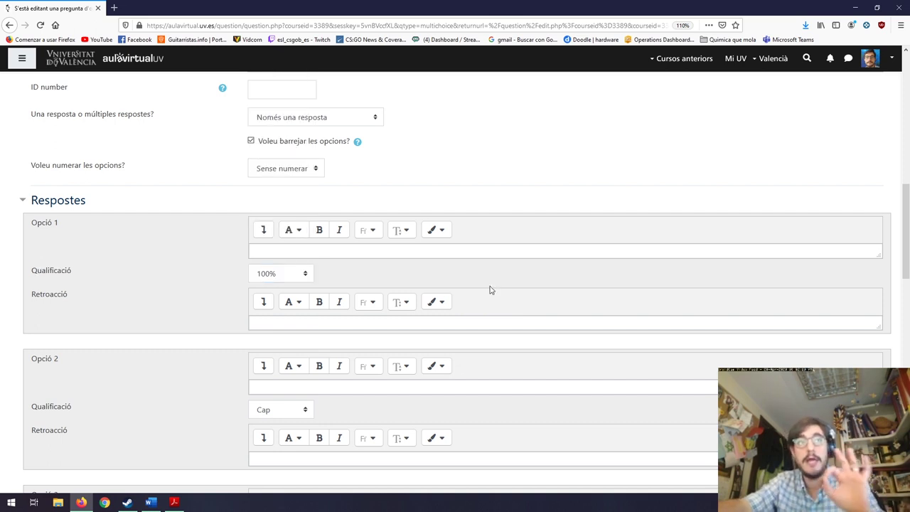
scroll(494, 298, "up", 10)
scroll(497, 311, "down", 5)
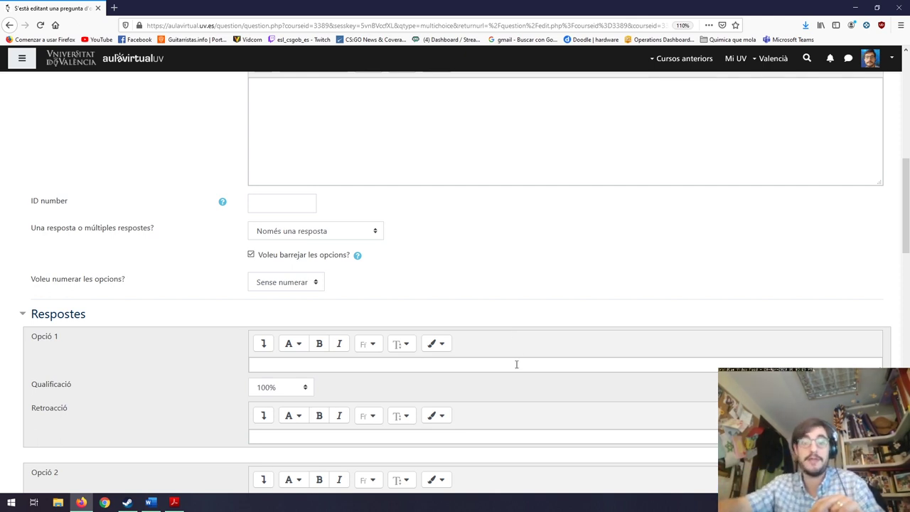
scroll(498, 391, "up", 10)
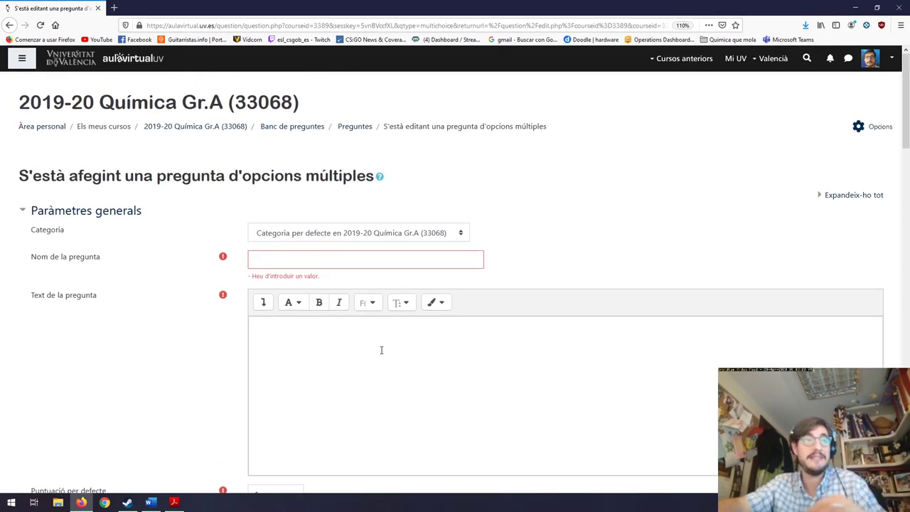
Abandon the unsaved question and go to Opcions > Banc de preguntes > Categories.
left_click(295, 126)
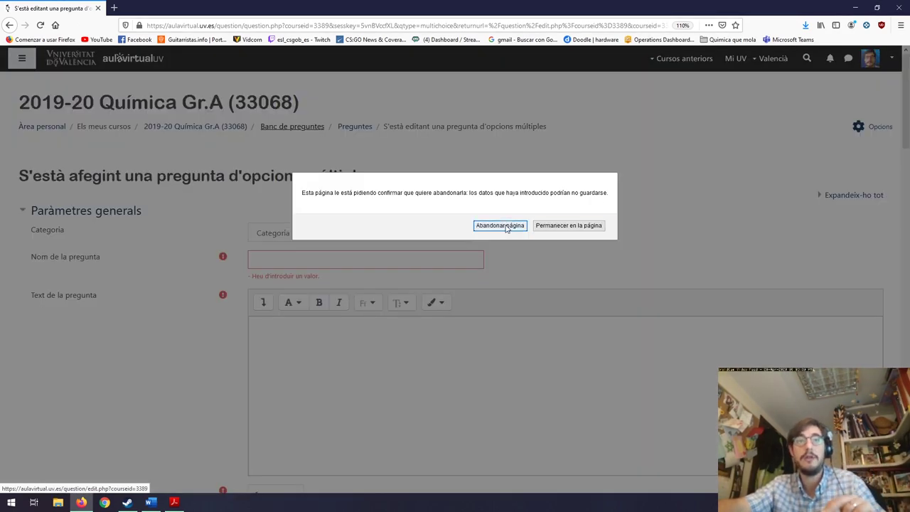
left_click(499, 225)
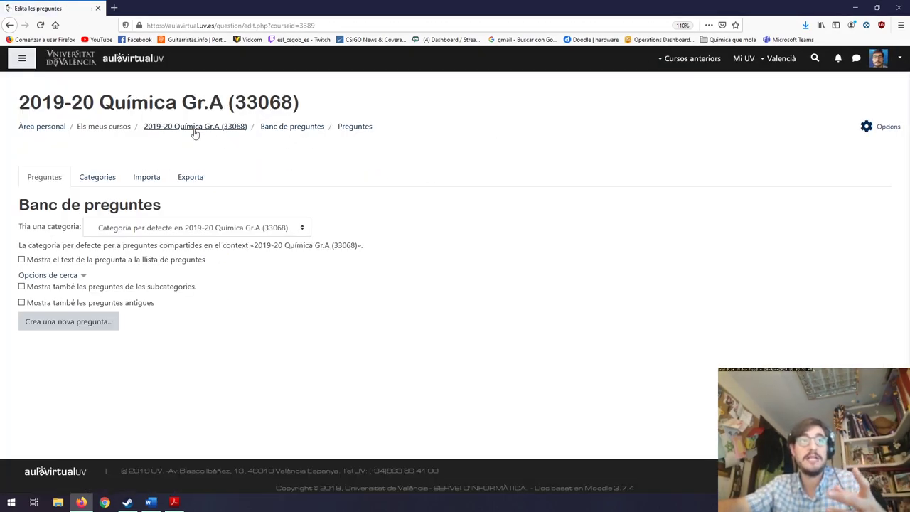
left_click(195, 127)
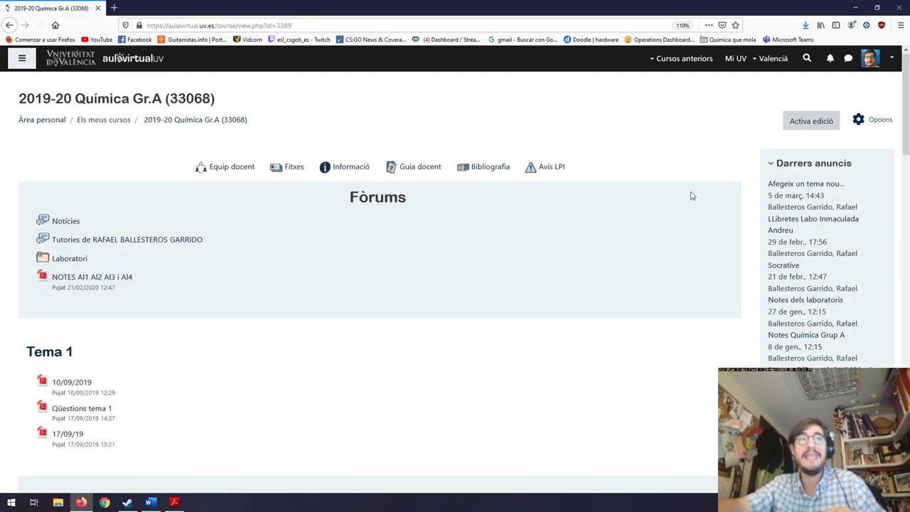
left_click(881, 124)
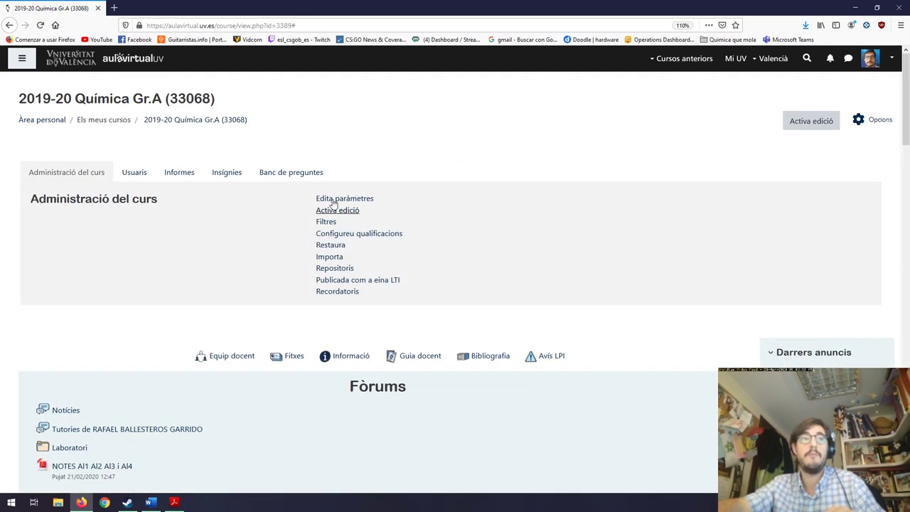
left_click(304, 175)
left_click(340, 214)
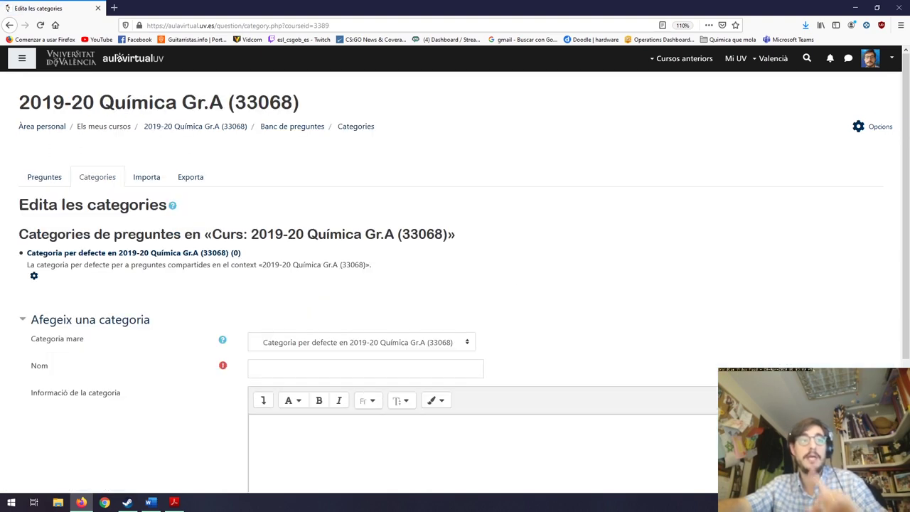
Add the question categories Tema 1 and Tema 2.
left_click(305, 368)
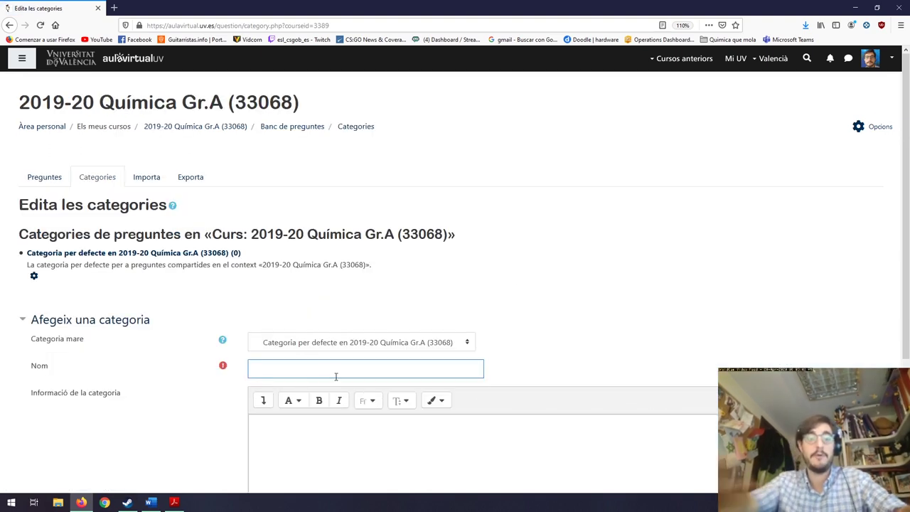
type("Tema")
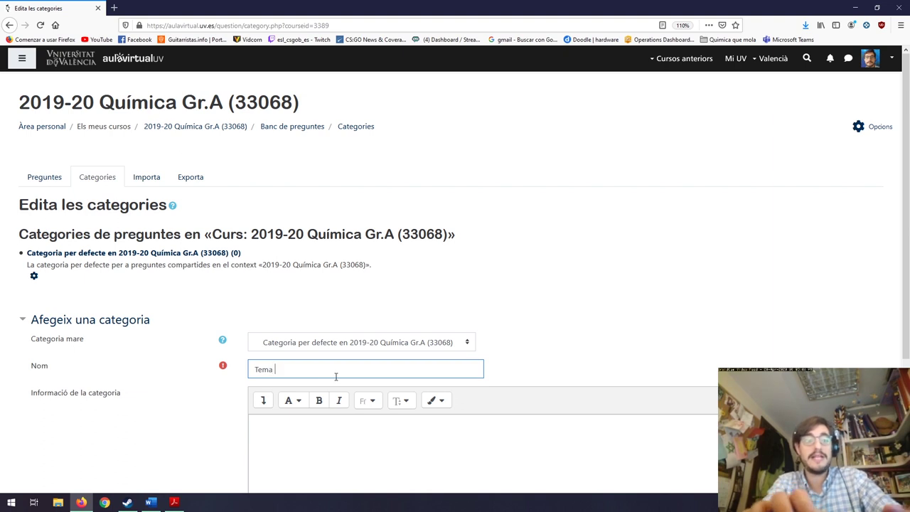
type(" 1")
scroll(337, 376, "down", 3)
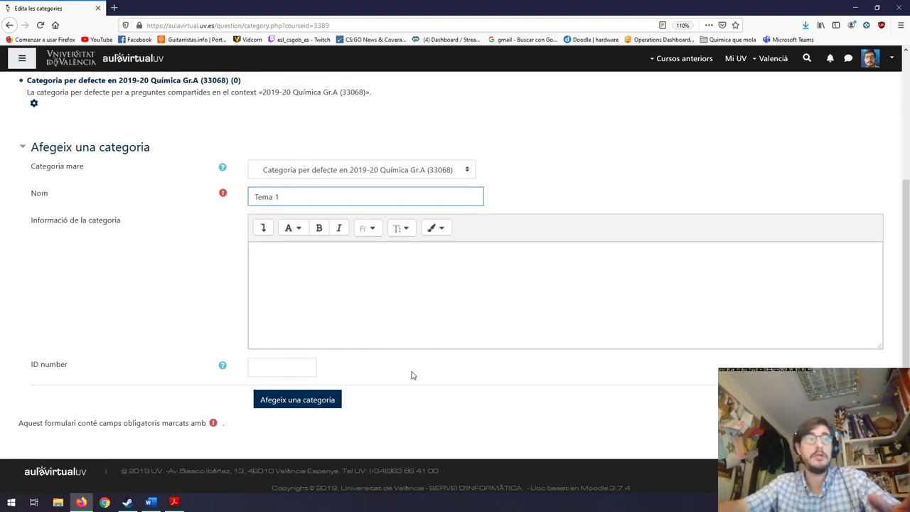
left_click(336, 403)
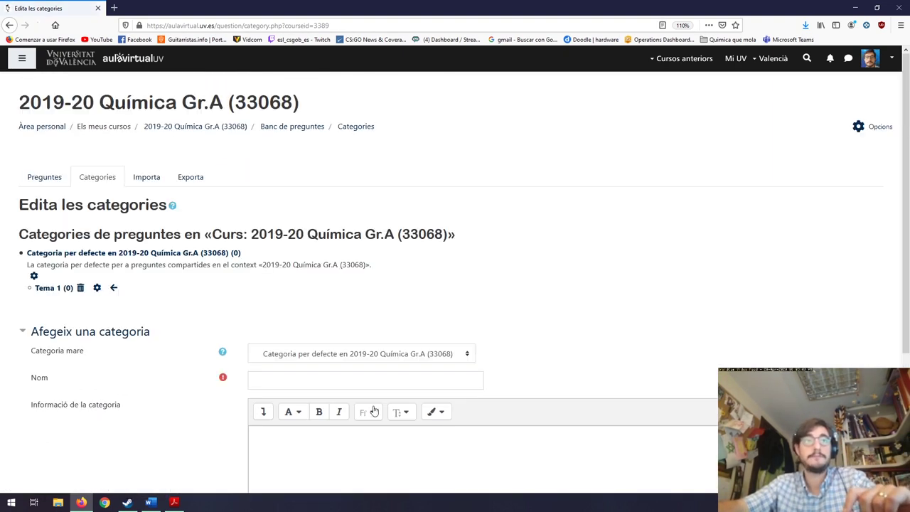
left_click(296, 382)
type("Tema 2")
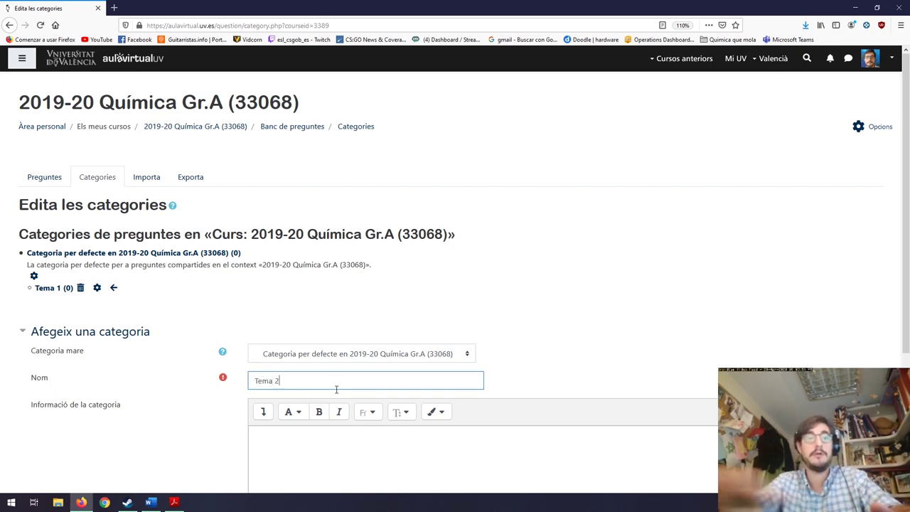
scroll(337, 388, "down", 5)
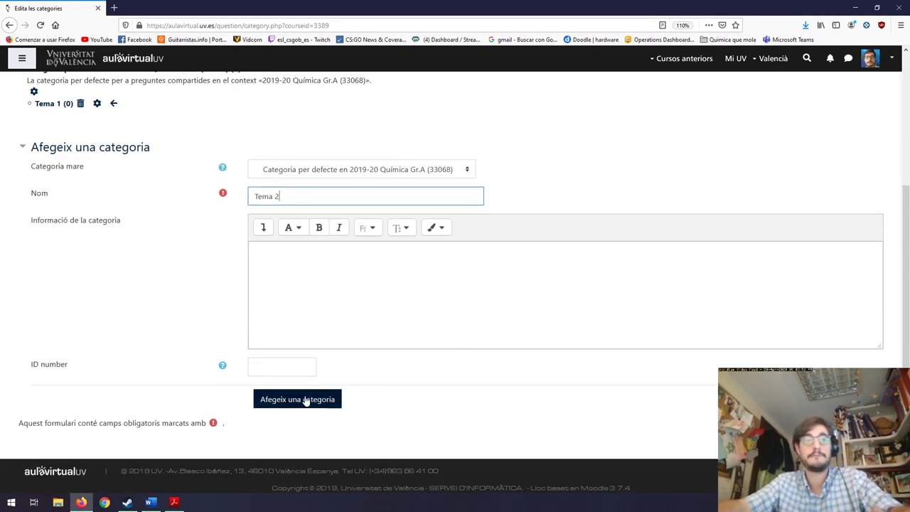
left_click(305, 400)
Add the question categories Tema 3-4 and Tema 5.
left_click(333, 400)
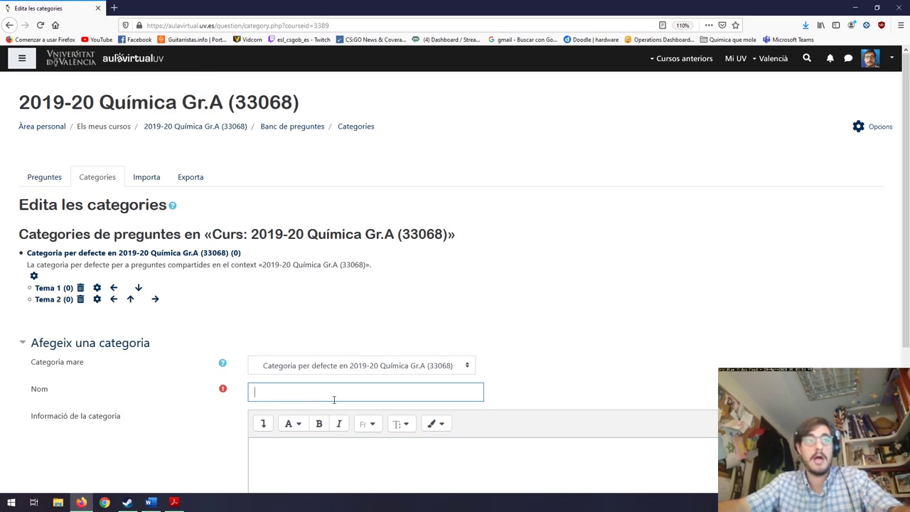
type("Tema")
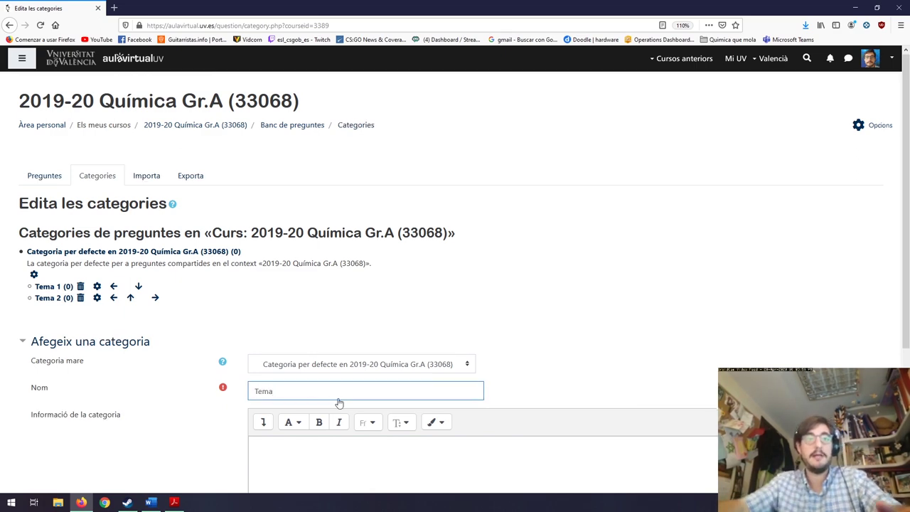
scroll(333, 399, "down", 5)
type("3-4")
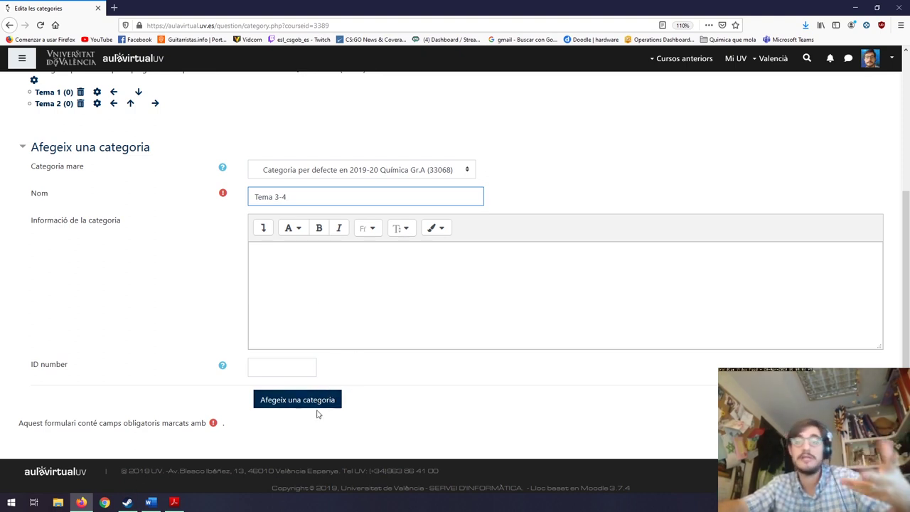
left_click(315, 402)
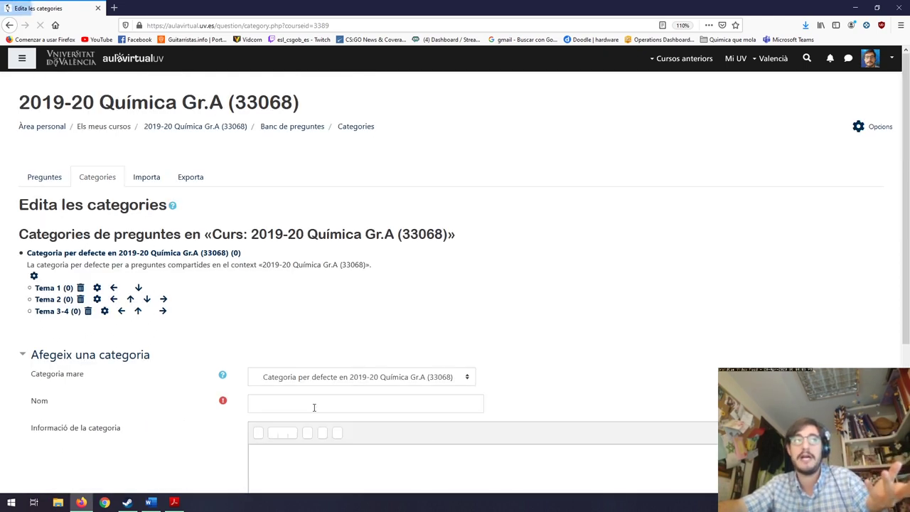
left_click(318, 402)
type("Te")
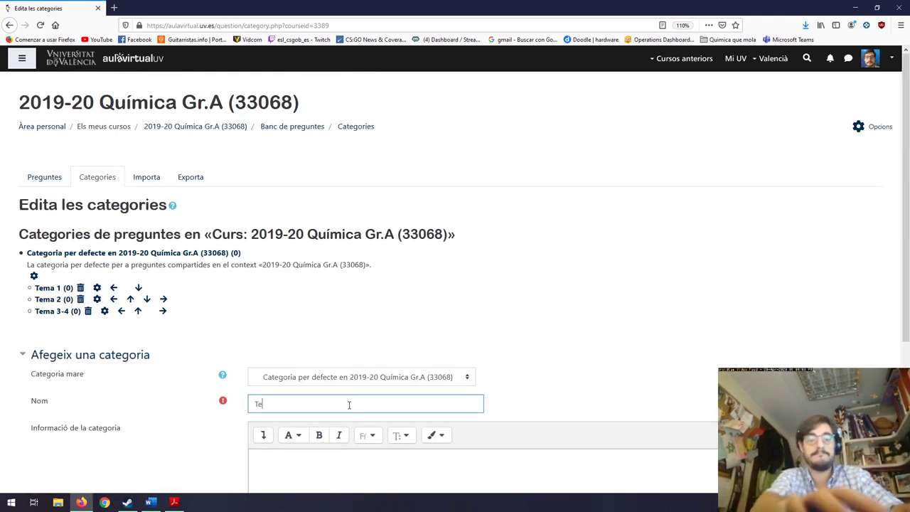
type("ma 5")
scroll(363, 419, "down", 5)
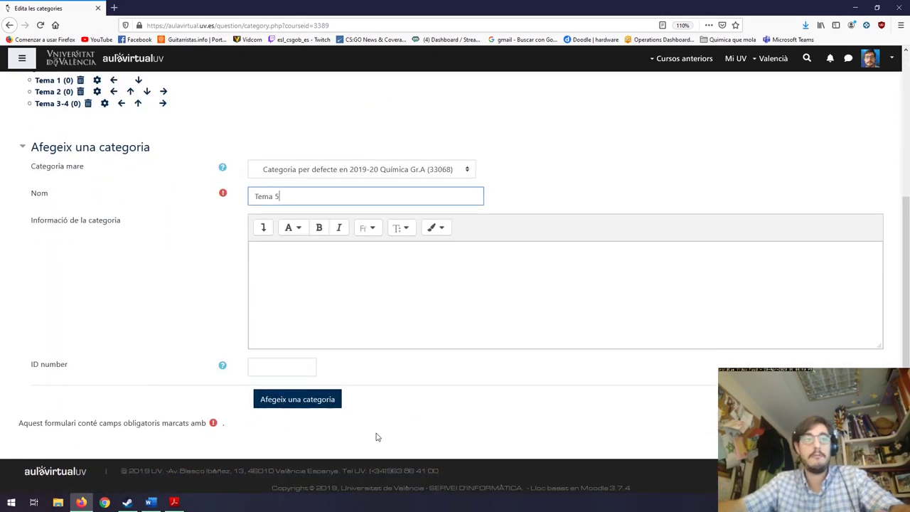
left_click(301, 405)
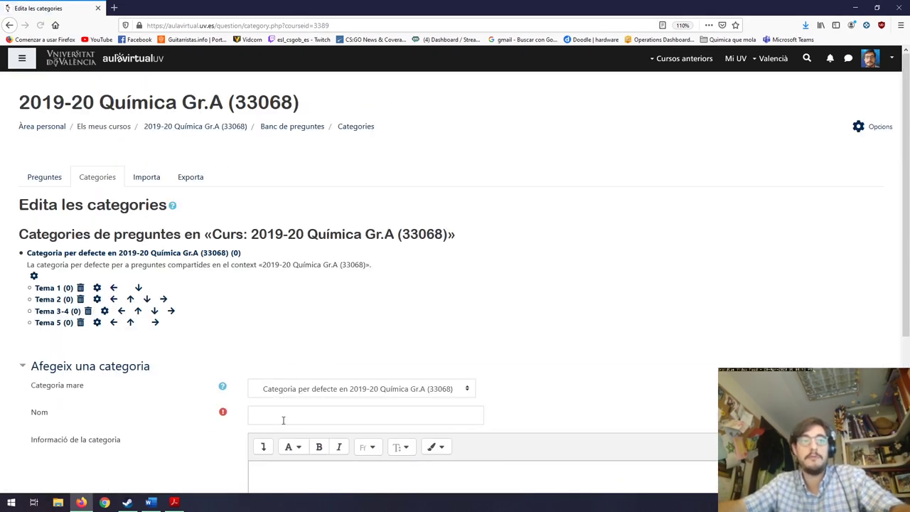
Add the question category Tema 6, fixing a typo in the name.
left_click(302, 418)
type("Tema")
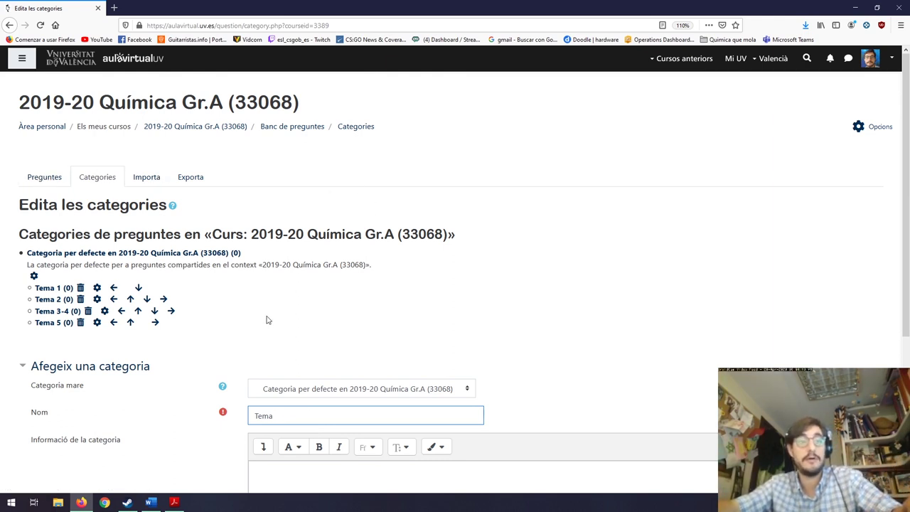
scroll(429, 372, "down", 1)
scroll(429, 372, "down", 3)
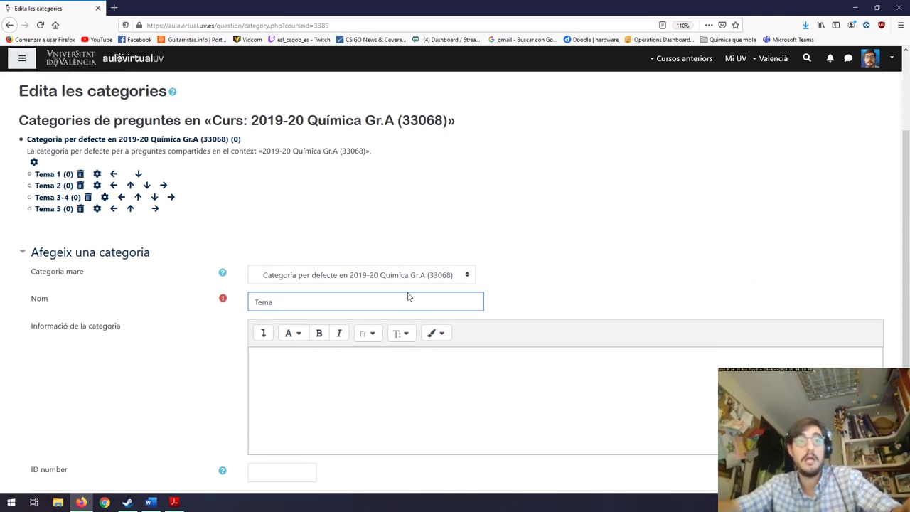
type("6")
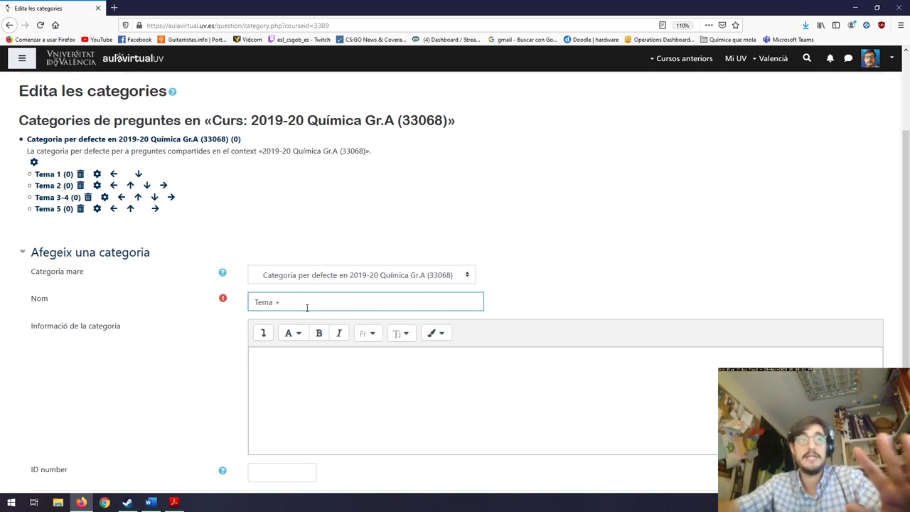
scroll(316, 312, "down", 3)
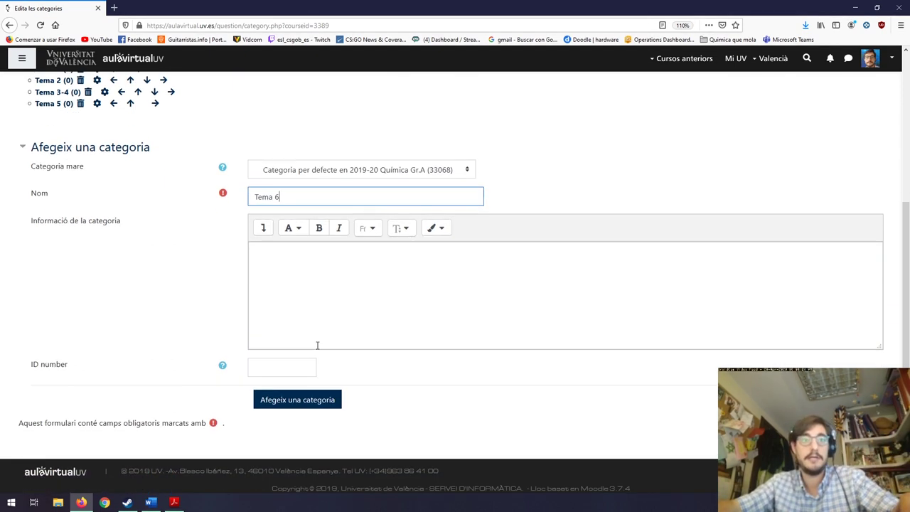
left_click(301, 400)
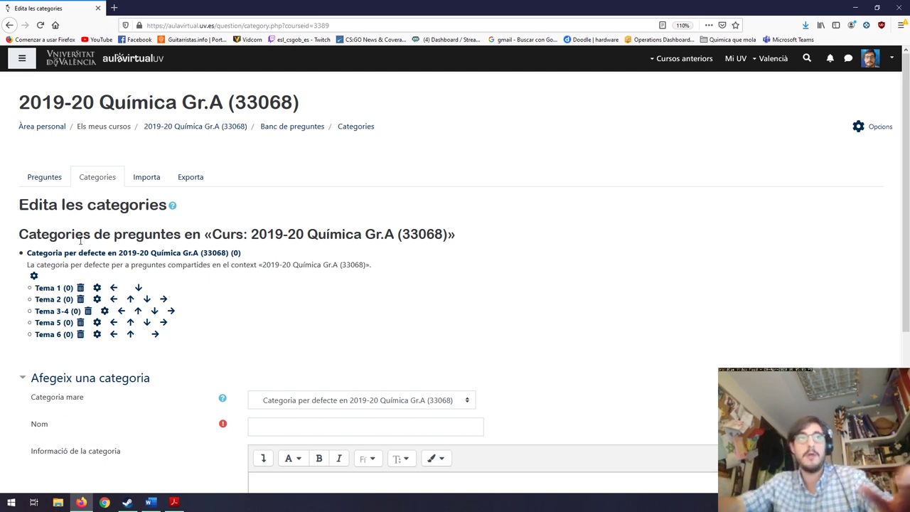
Open the question bank, check the Categories tab, then go back to the empty Preguntes list.
left_click(295, 130)
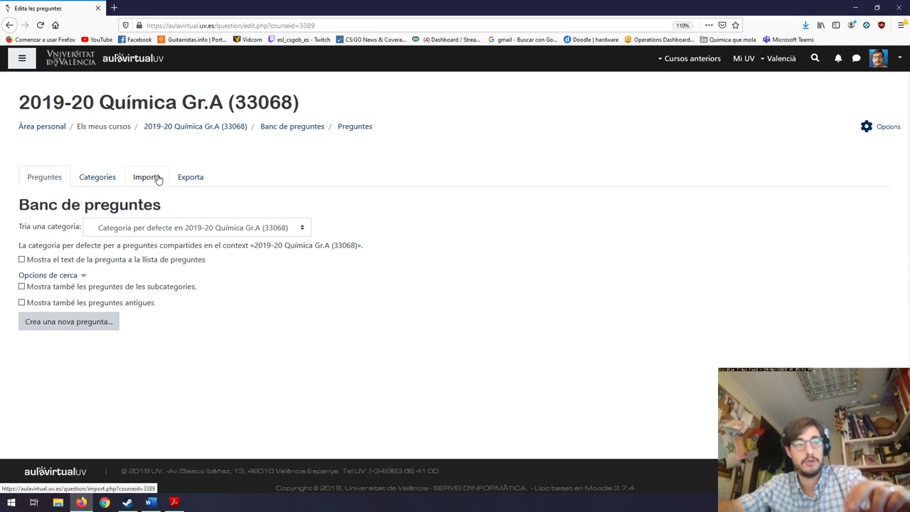
left_click(99, 178)
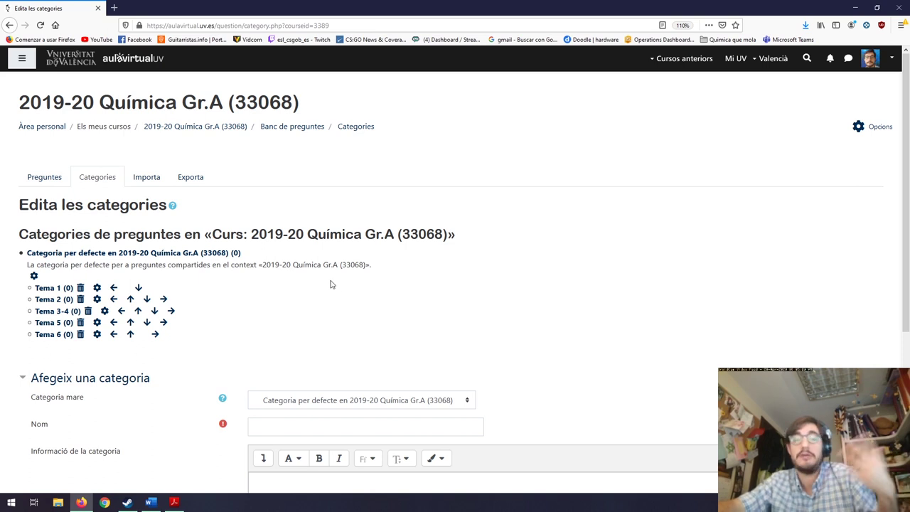
left_click(45, 176)
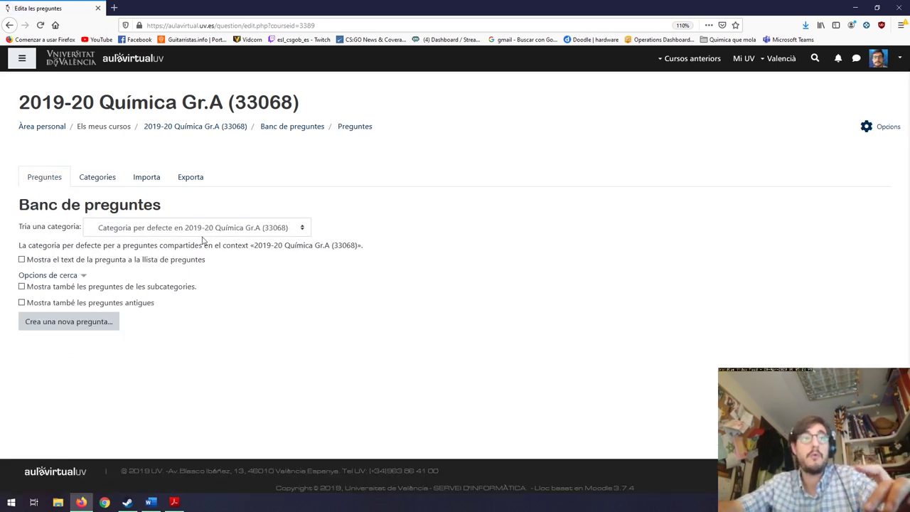
Filter the question bank list to the Tema 1 category, which holds no questions yet.
left_click(130, 228)
left_click(129, 294)
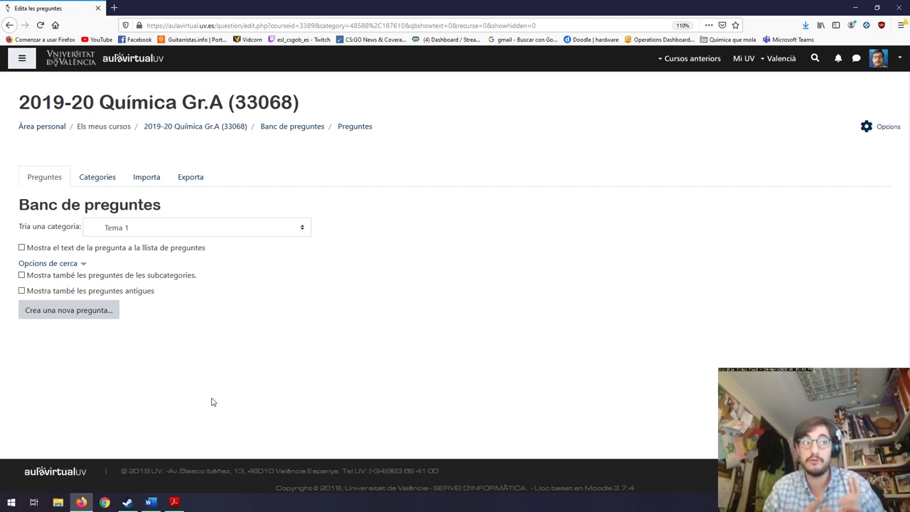
left_click(43, 318)
mouse_move(435, 165)
left_mouse_down()
mouse_move(433, 296)
mouse_move(429, 167)
left_mouse_up()
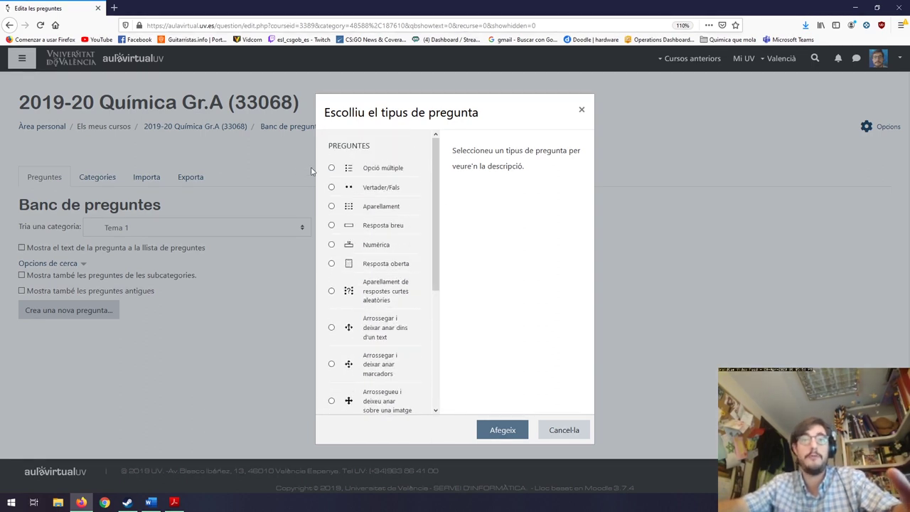
left_click(564, 438)
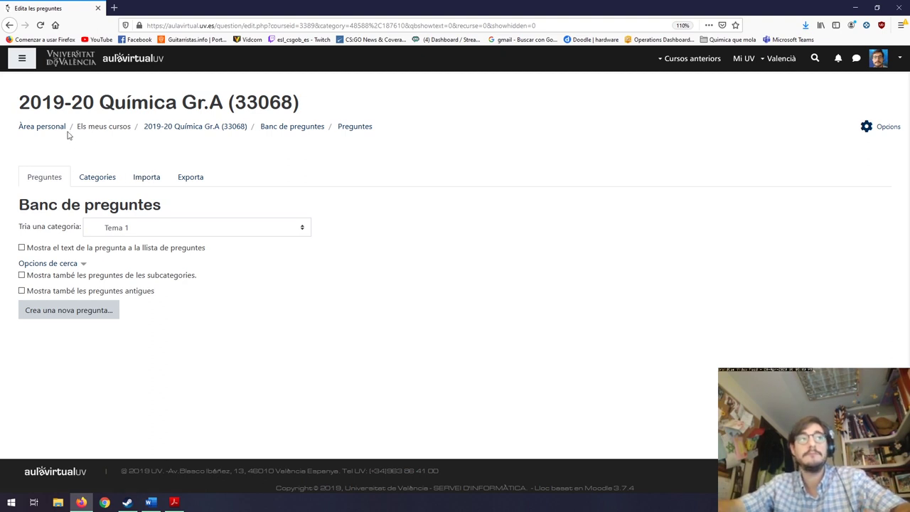
From the Química Gr.A (33068) course, open Opcions > Usuaris > Usuaris inscrits for the participants list.
left_click(183, 127)
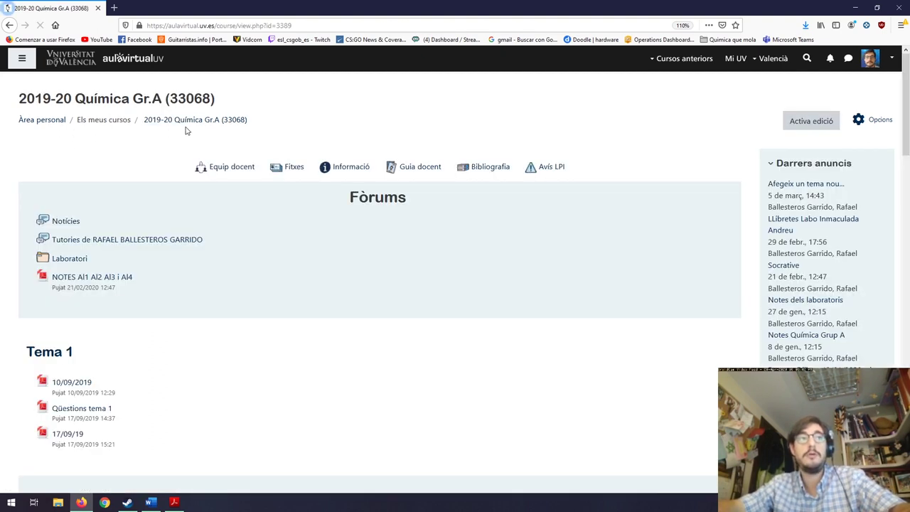
left_click(240, 173)
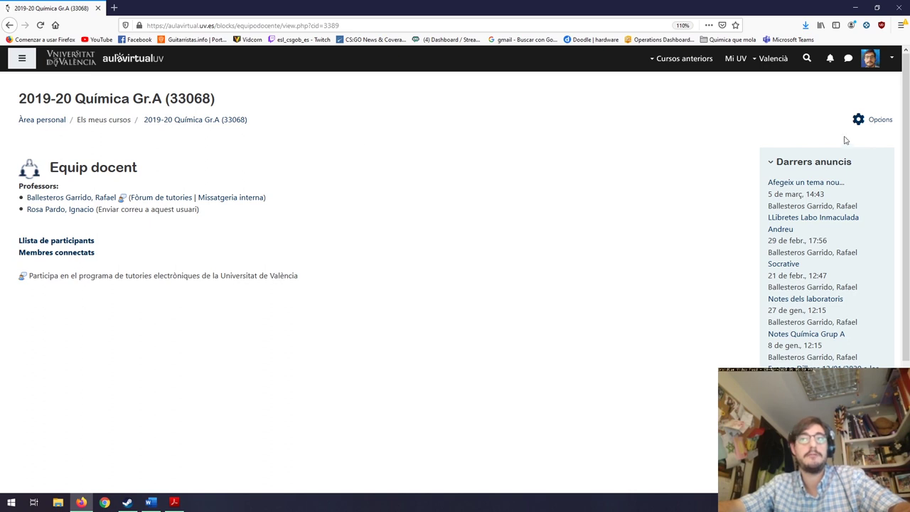
left_click(879, 122)
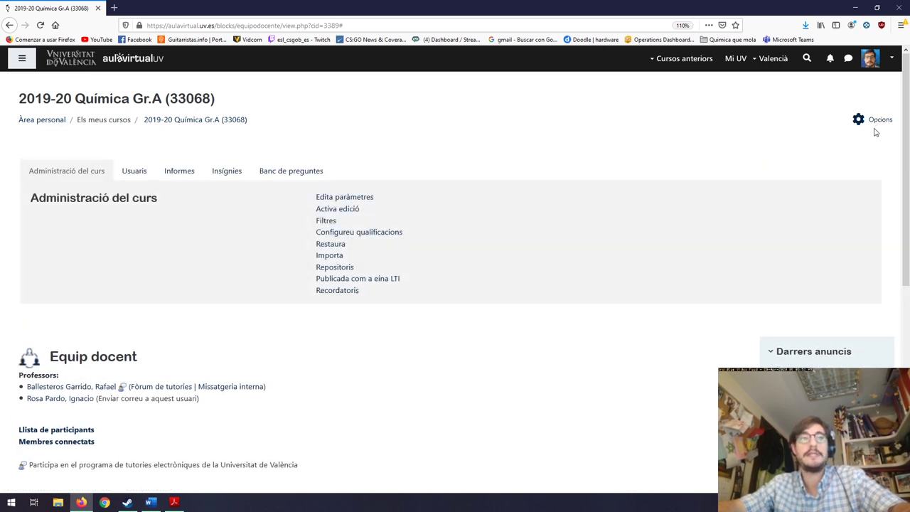
left_click(135, 172)
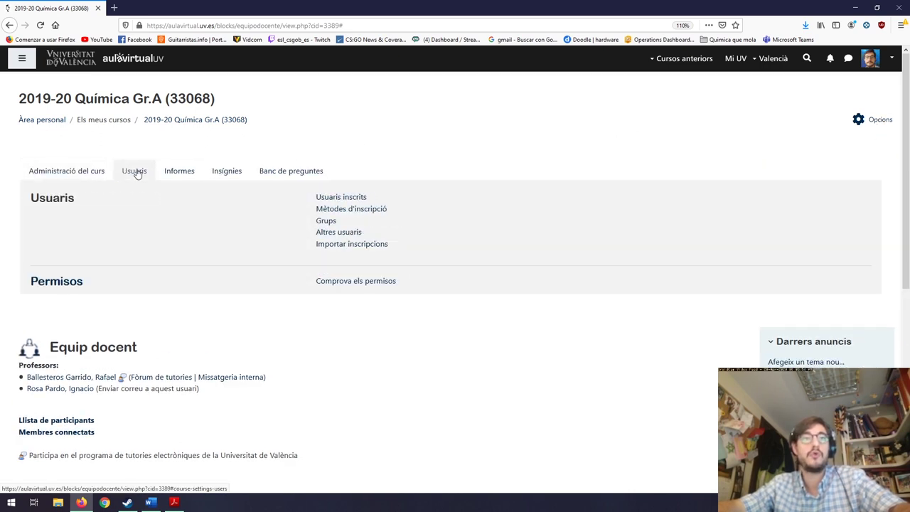
left_click(354, 202)
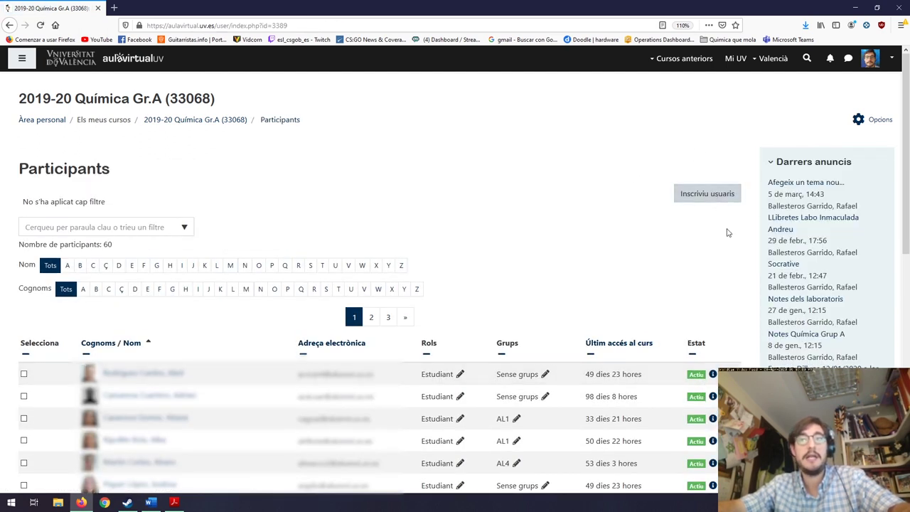
left_click(700, 196)
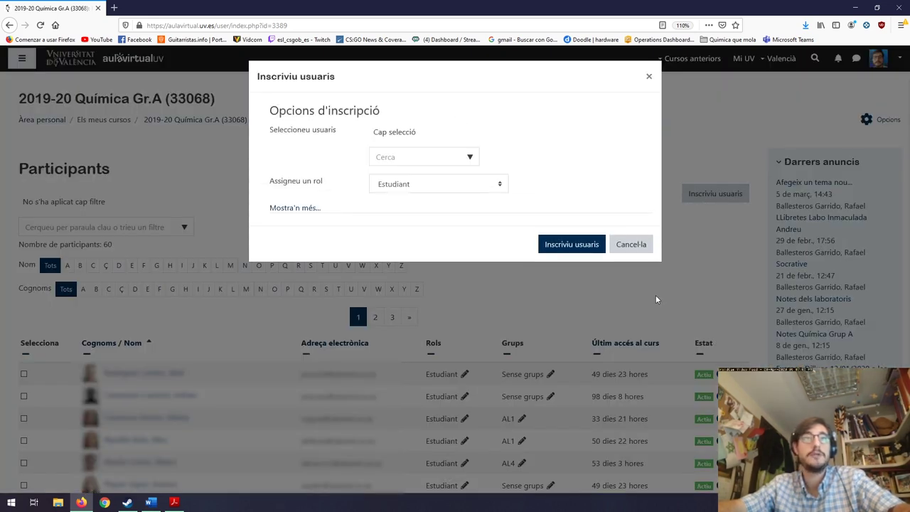
left_click(438, 156)
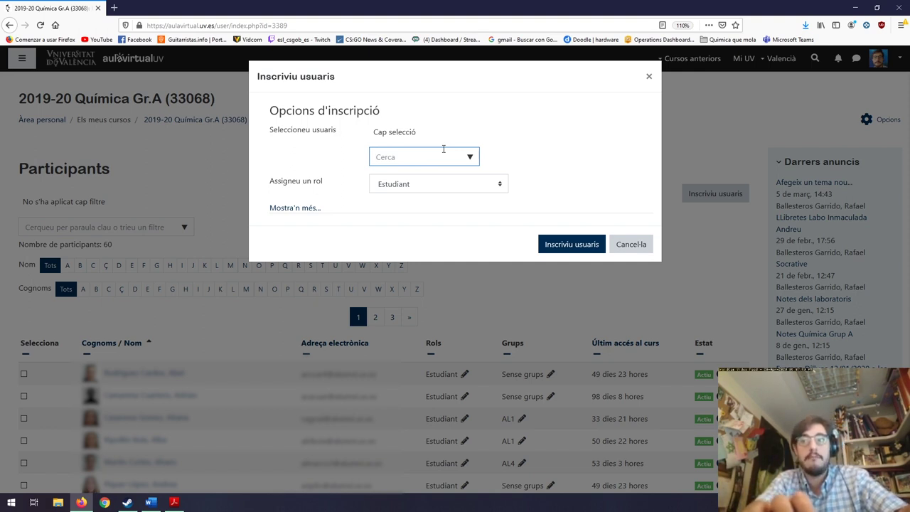
type("c")
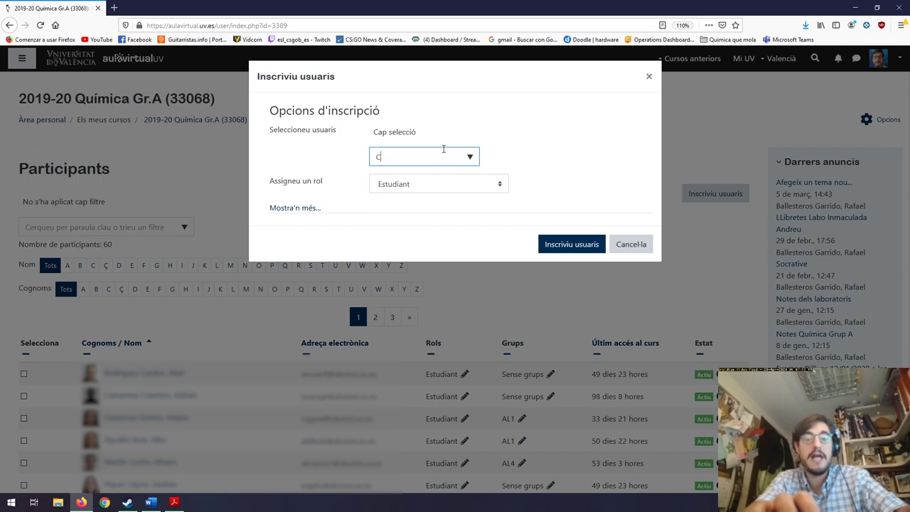
key("BackSpace")
type("G")
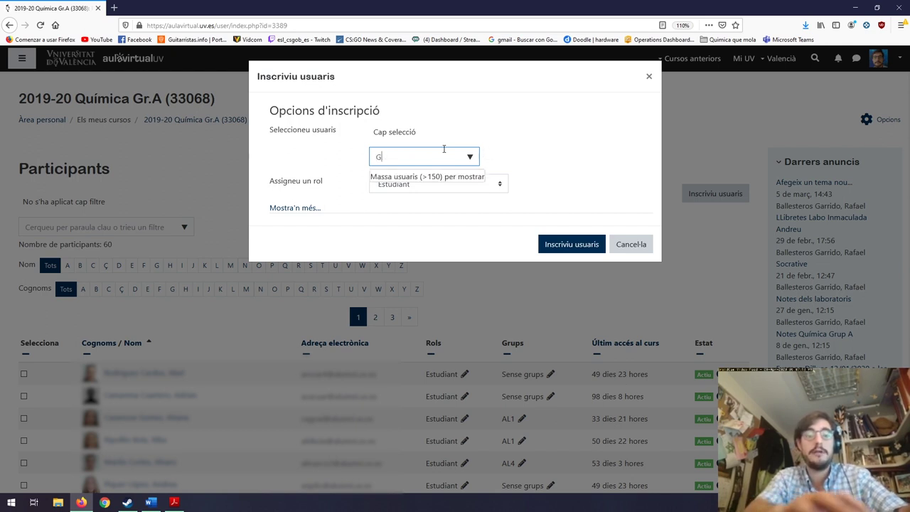
type("onzalez")
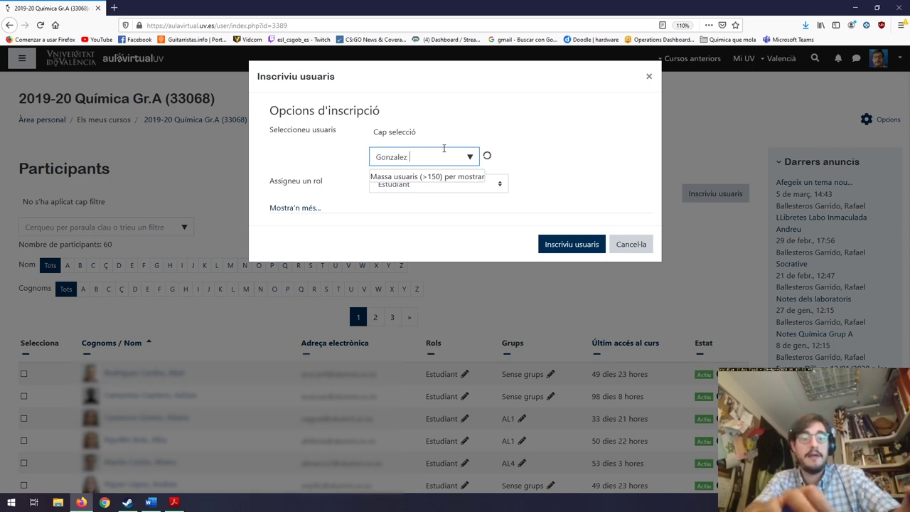
type(" Be")
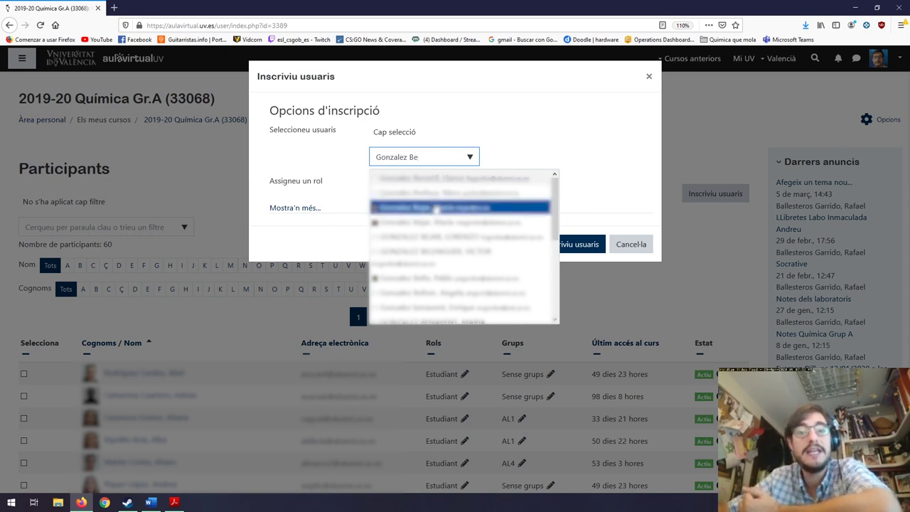
left_click(435, 208)
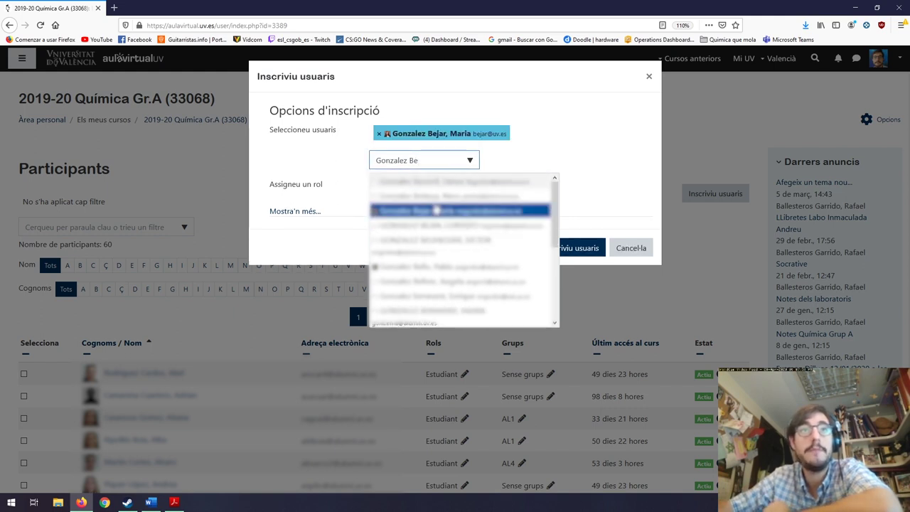
left_click(600, 153)
left_click(481, 187)
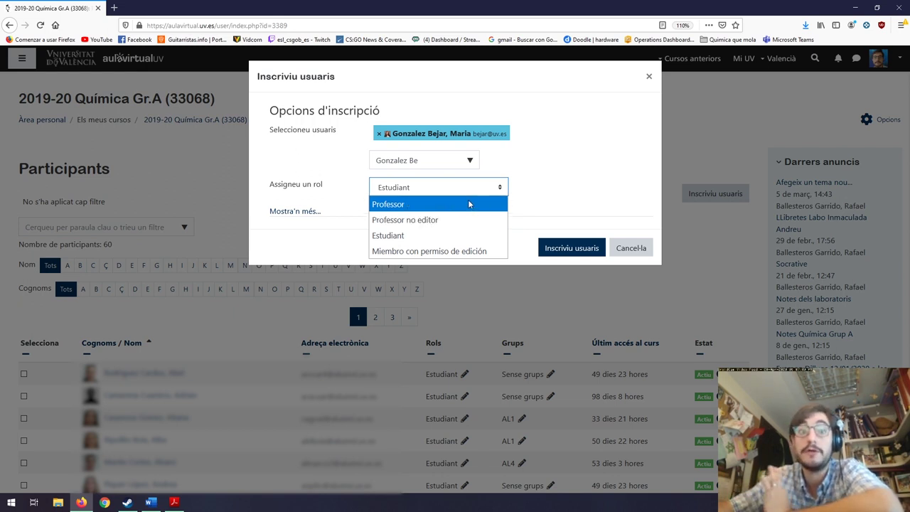
left_click(503, 189)
left_click(449, 191)
left_click(446, 204)
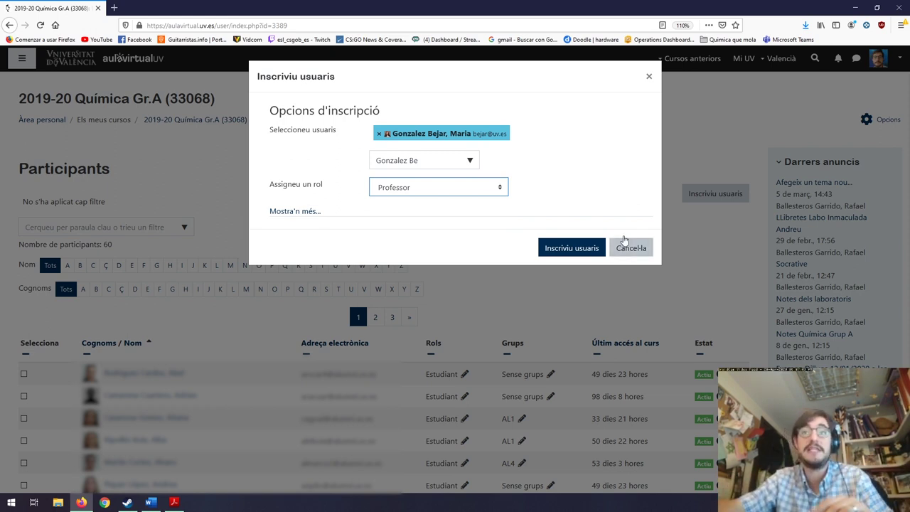
left_click(649, 76)
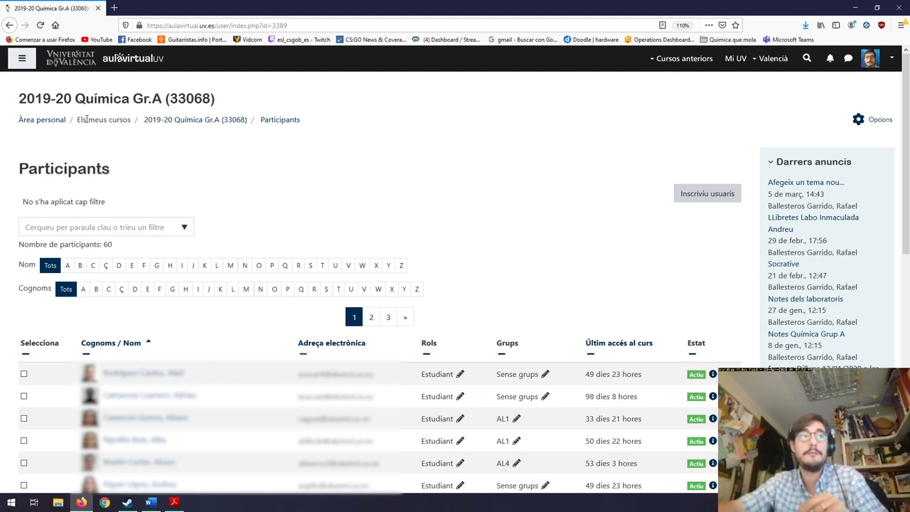
left_click(193, 119)
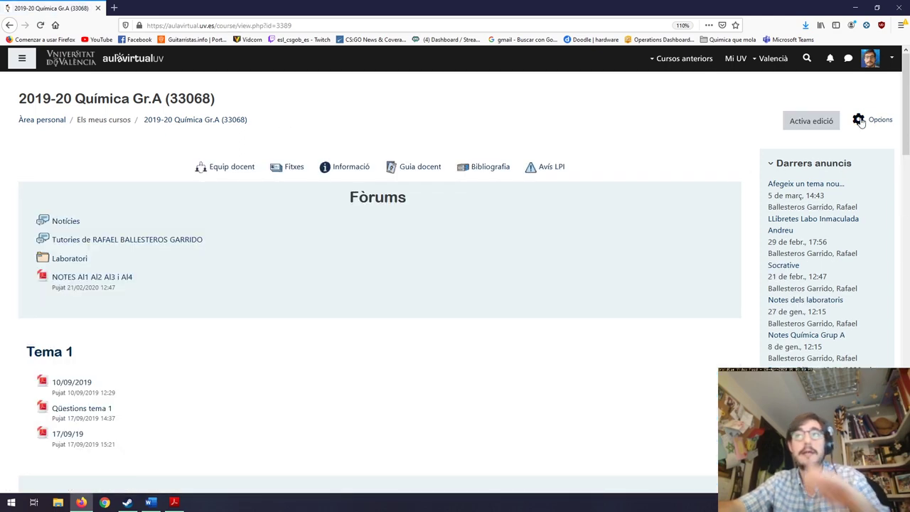
Show the Banc de preguntes options, then reach Química orgànica III Gr.C (34205) via Àrea personal.
left_click(860, 121)
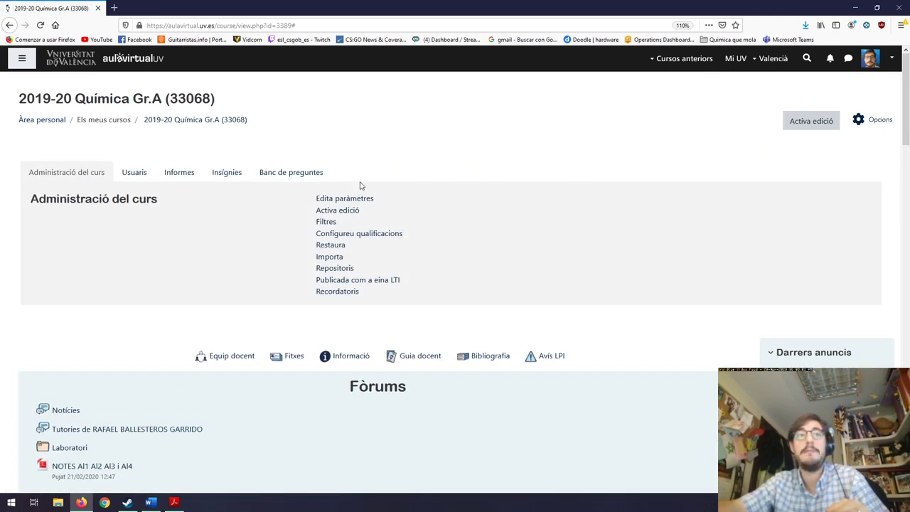
left_click(291, 172)
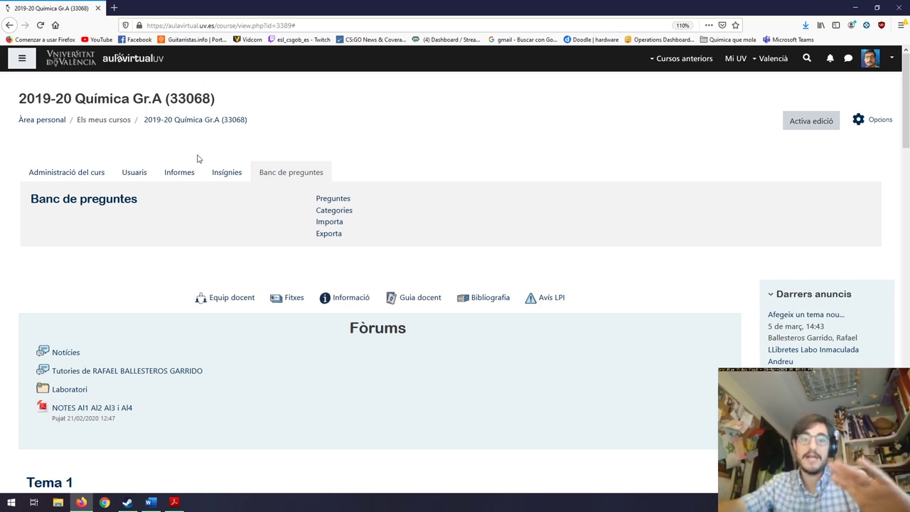
left_click(41, 121)
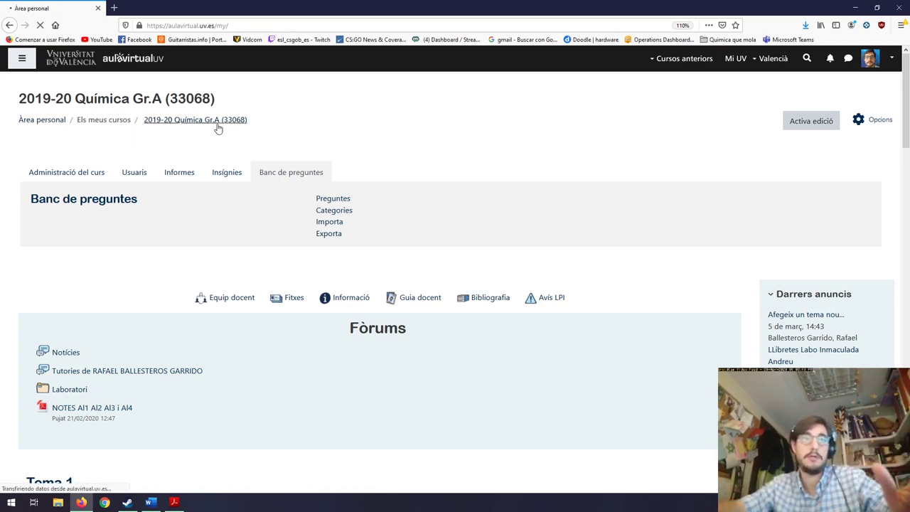
key("alt+Left")
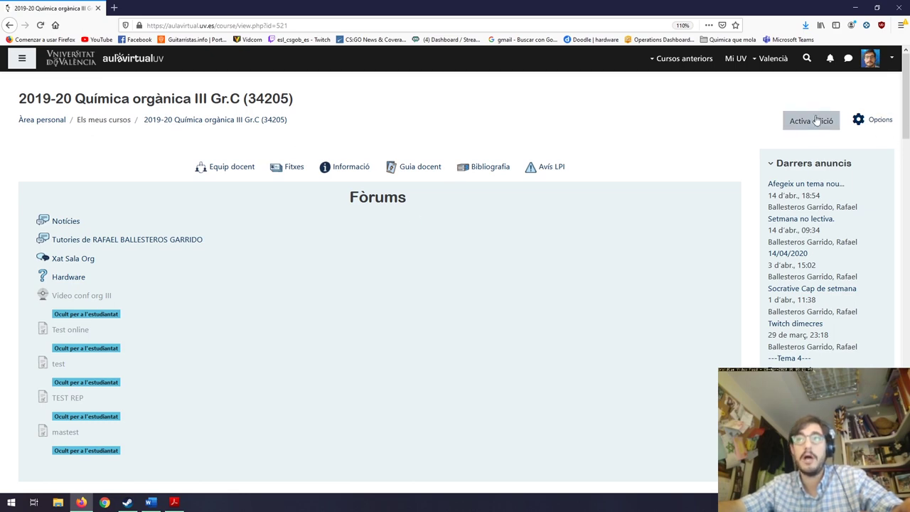
Open the Banc de preguntes Importa page for Química orgànica III Gr.C and review its formats (Aiken, Gift, XML).
left_click(881, 121)
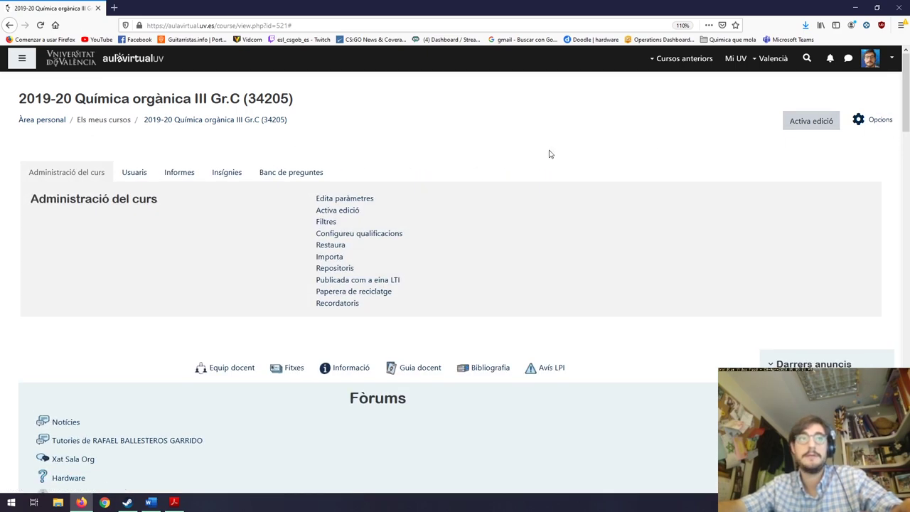
left_click(285, 173)
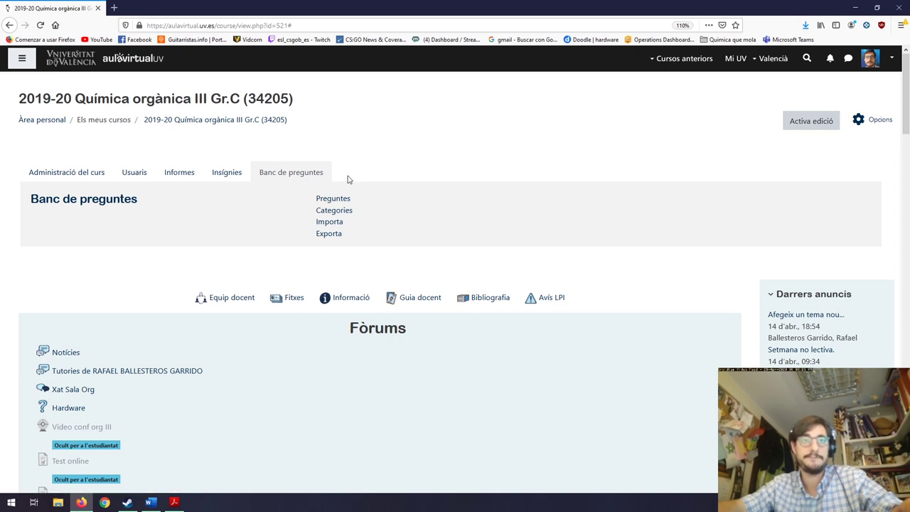
left_click(327, 224)
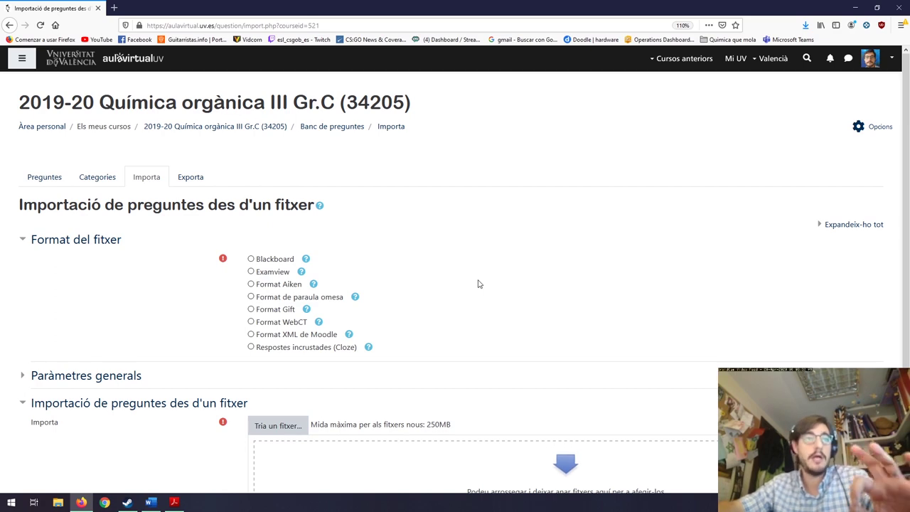
scroll(478, 286, "down", 1)
scroll(477, 288, "down", 1)
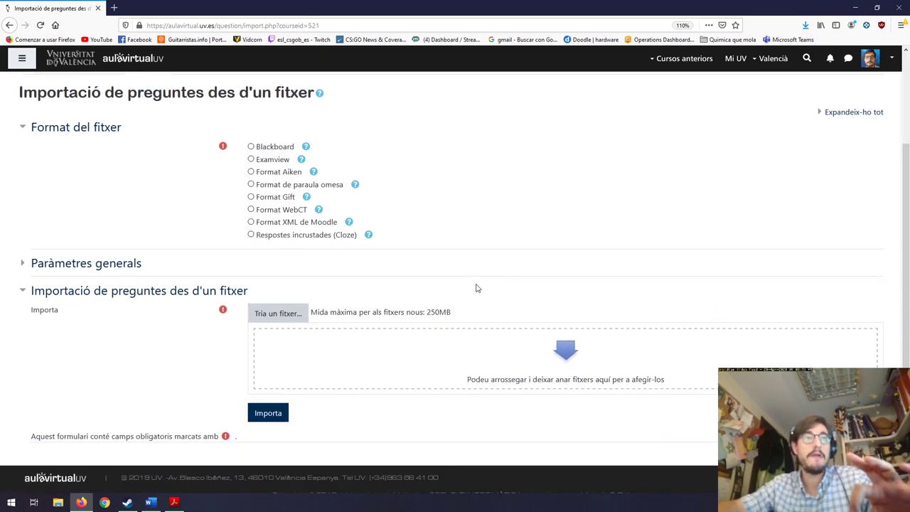
scroll(474, 287, "up", 2)
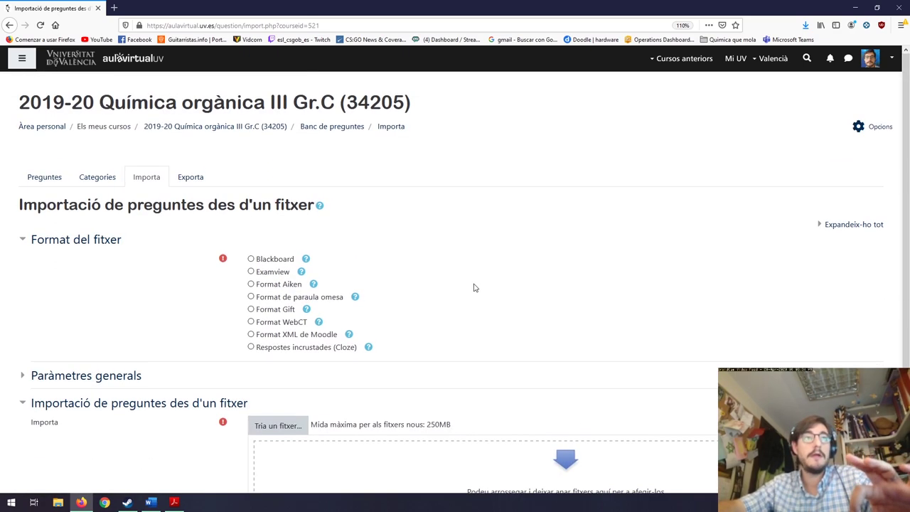
On the Exporta page, choose Format XML de Moodle and open the Exporta categoria list.
left_click(190, 179)
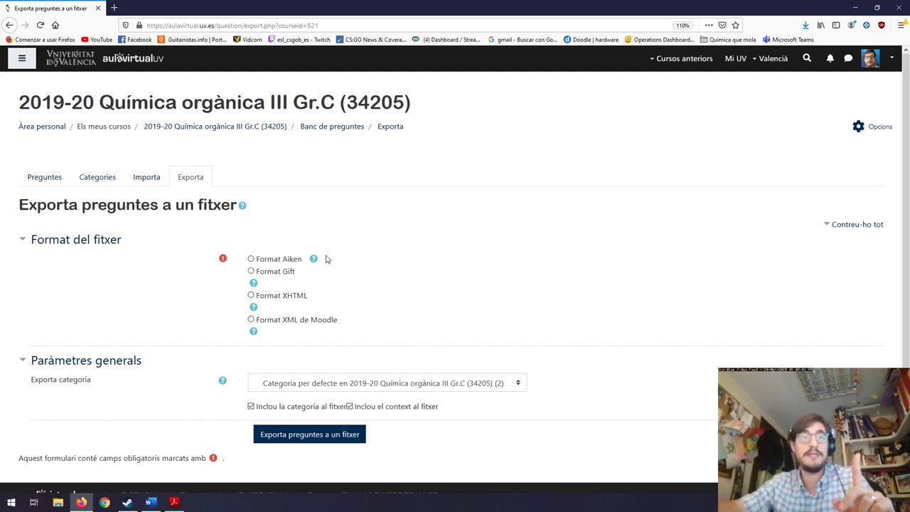
left_click(251, 320)
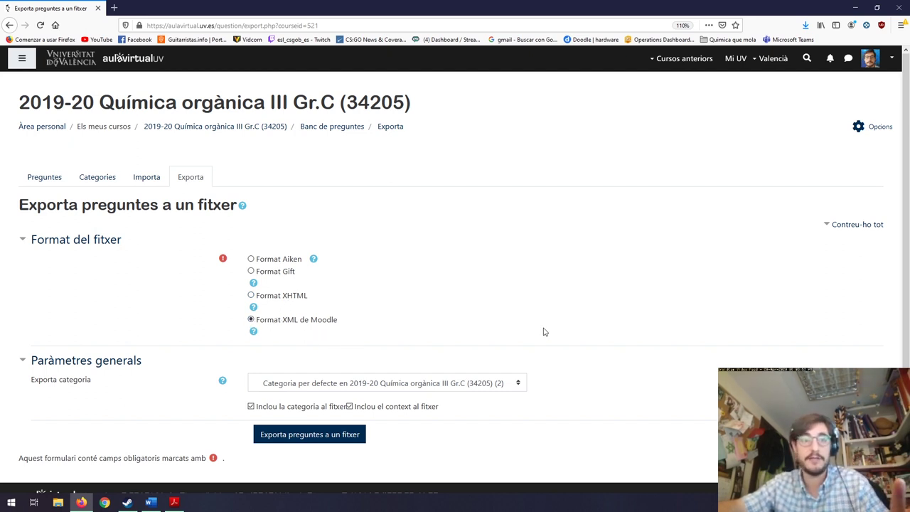
scroll(544, 332, "down", 1)
left_click(494, 361)
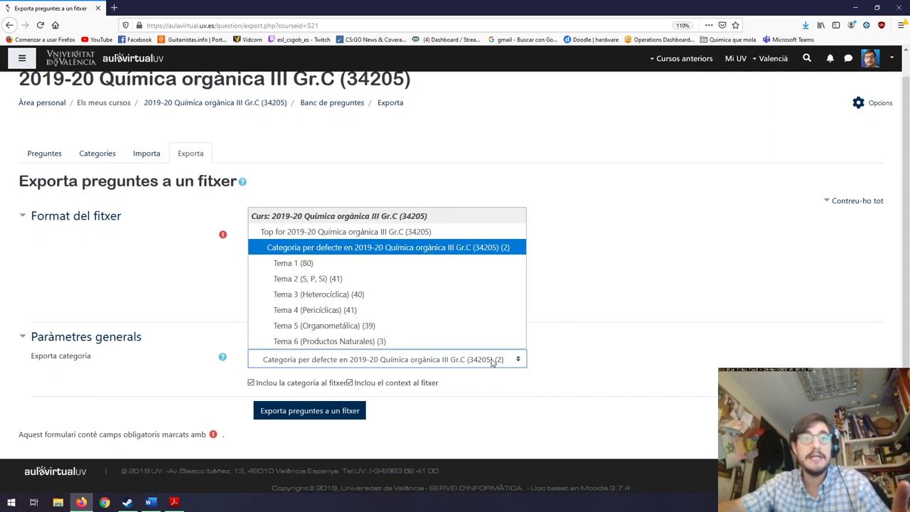